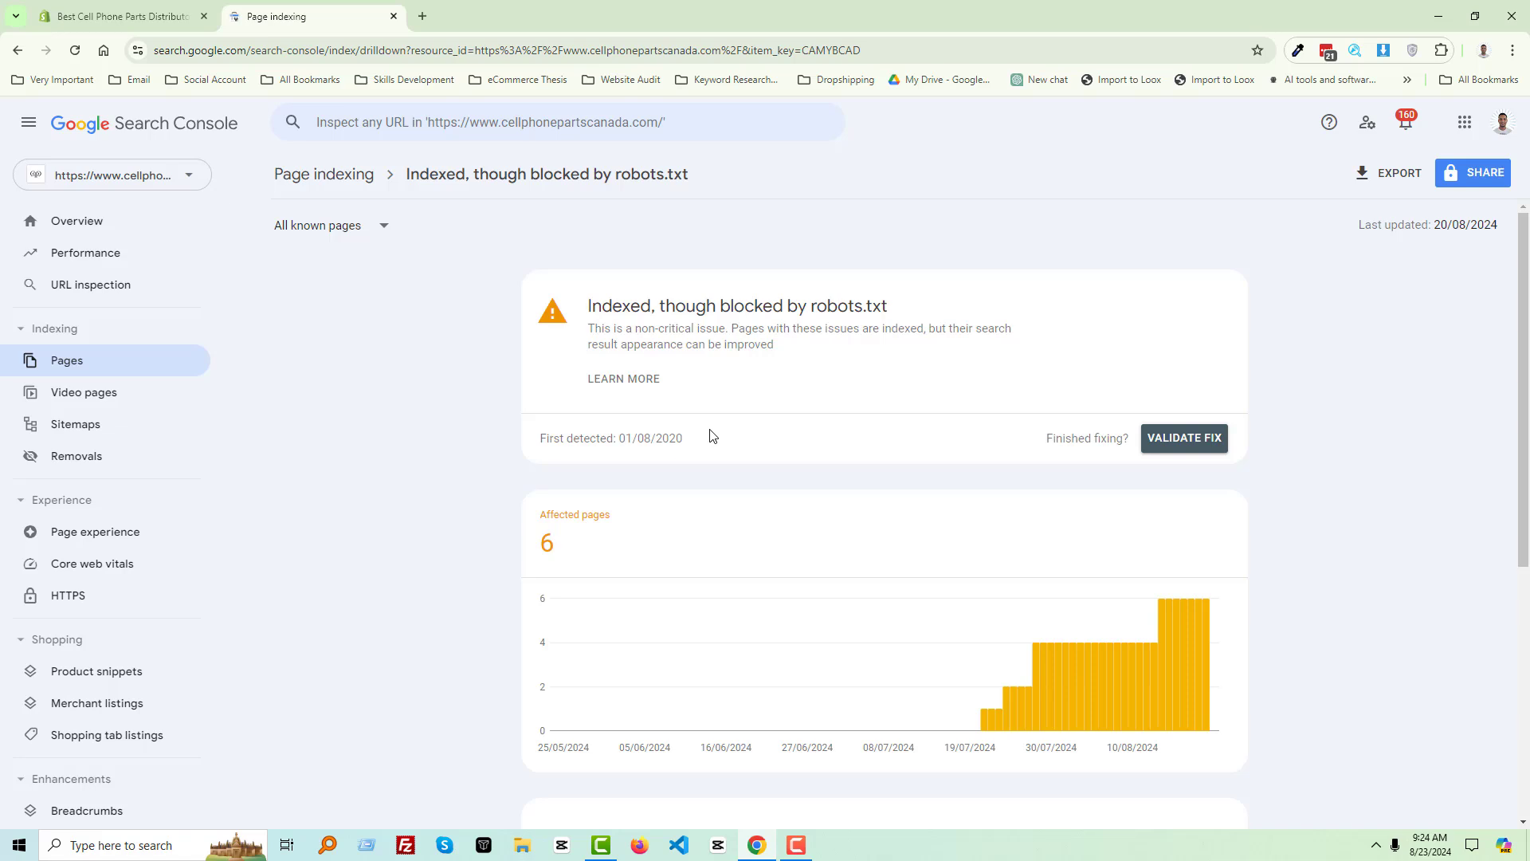
Scroll down to the Examples table listing the six robots.txt-blocked indexed URLs
scroll(712, 435, "down", 2)
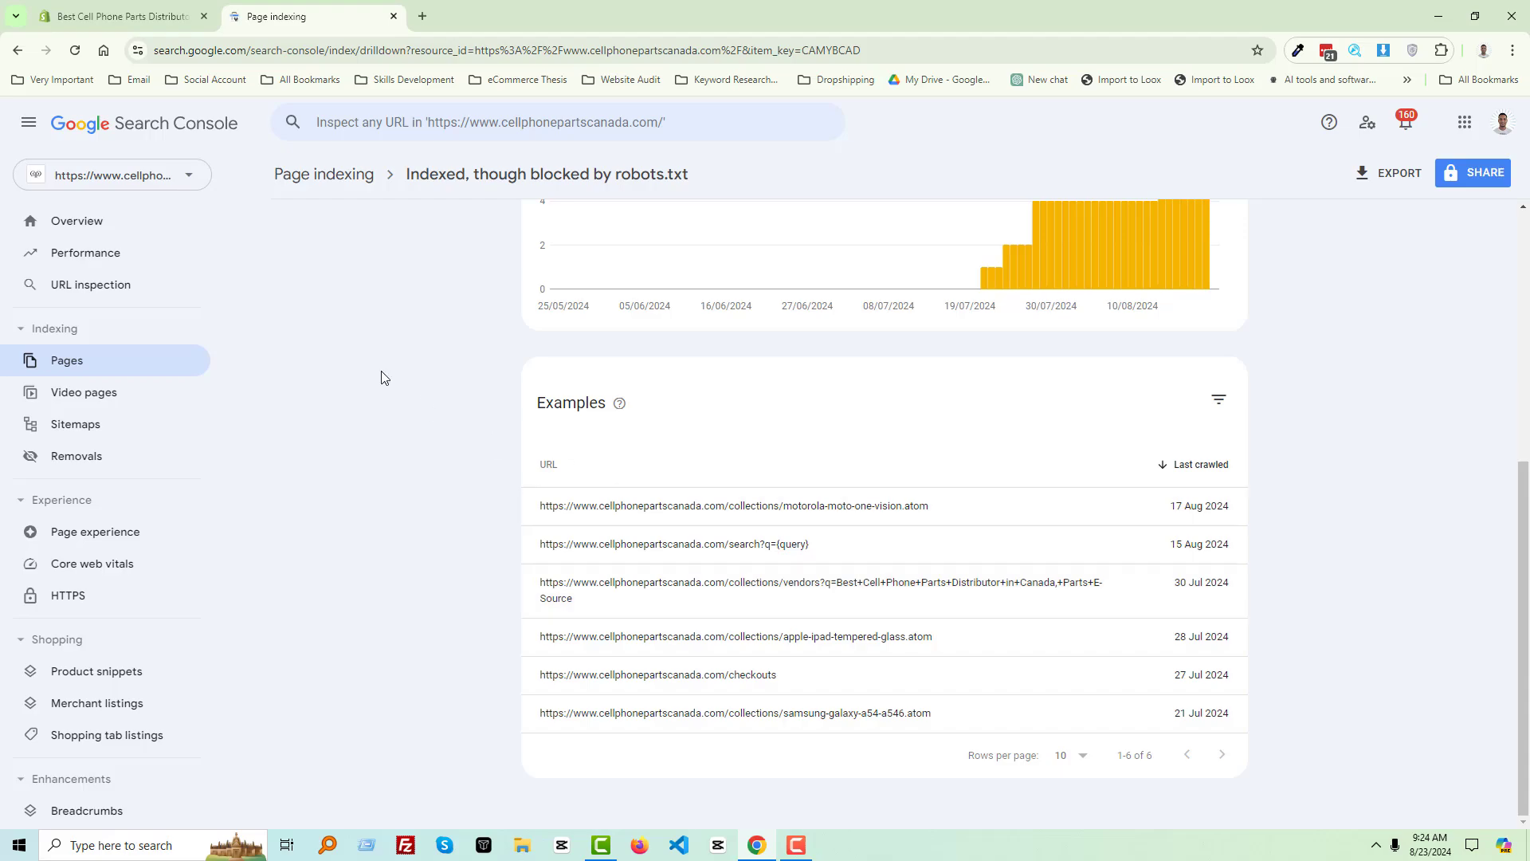
left_click(162, 18)
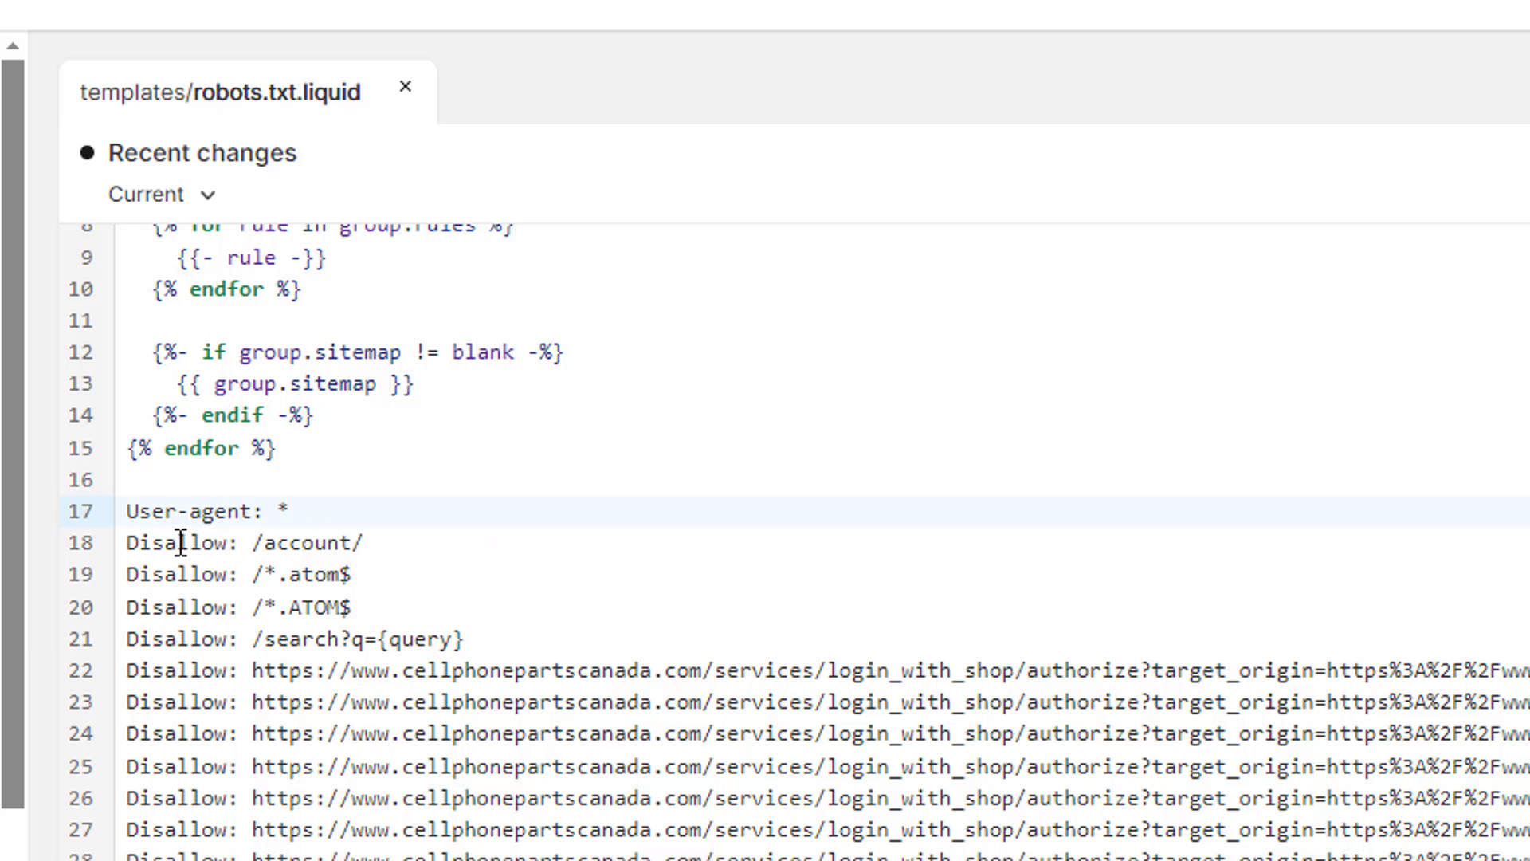
left_click(306, 550)
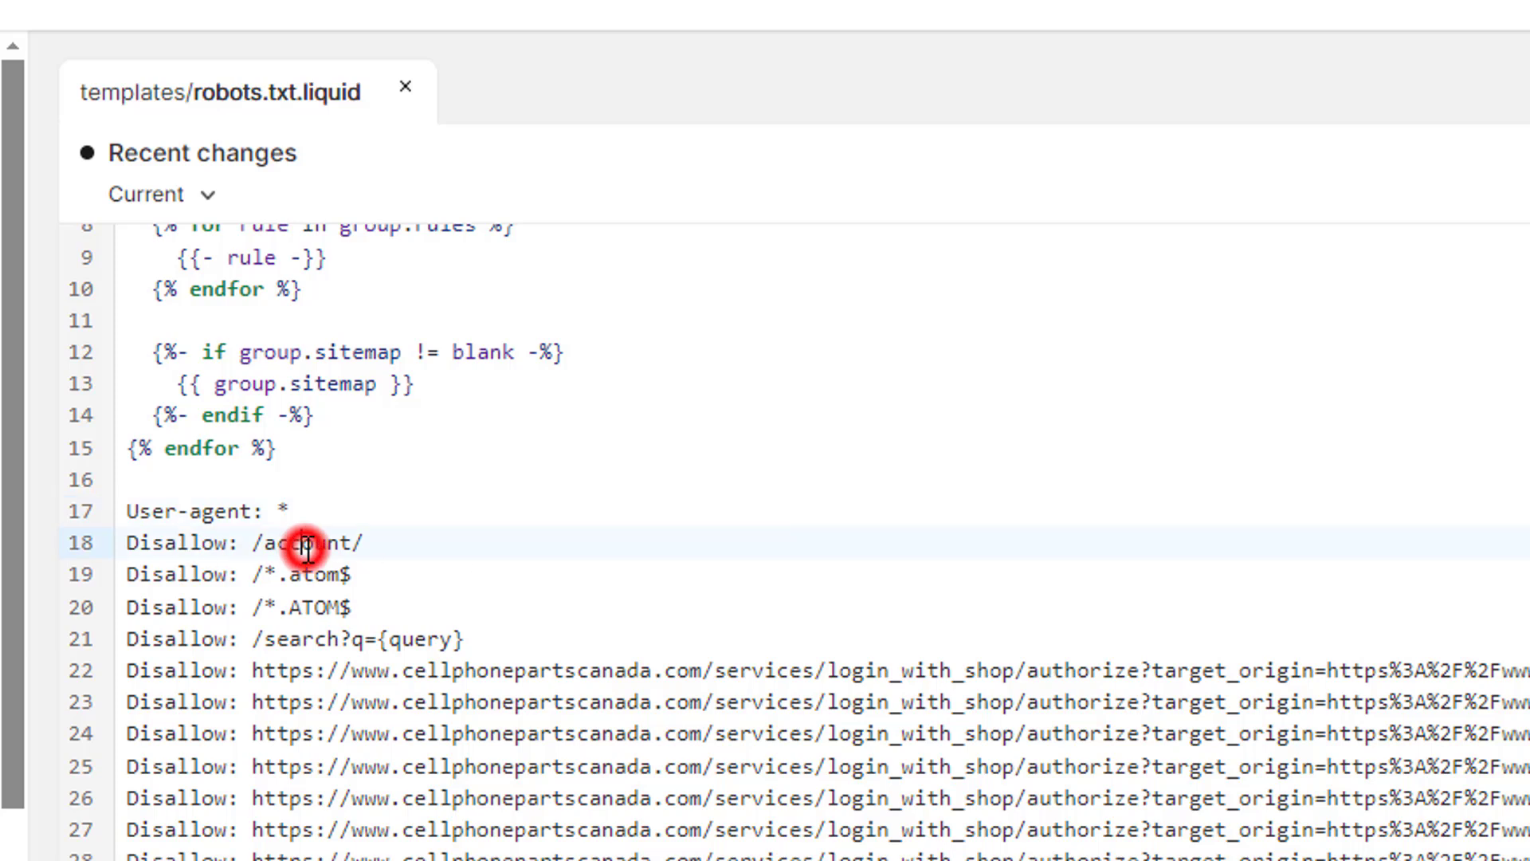
left_click(189, 570)
double_click(323, 574)
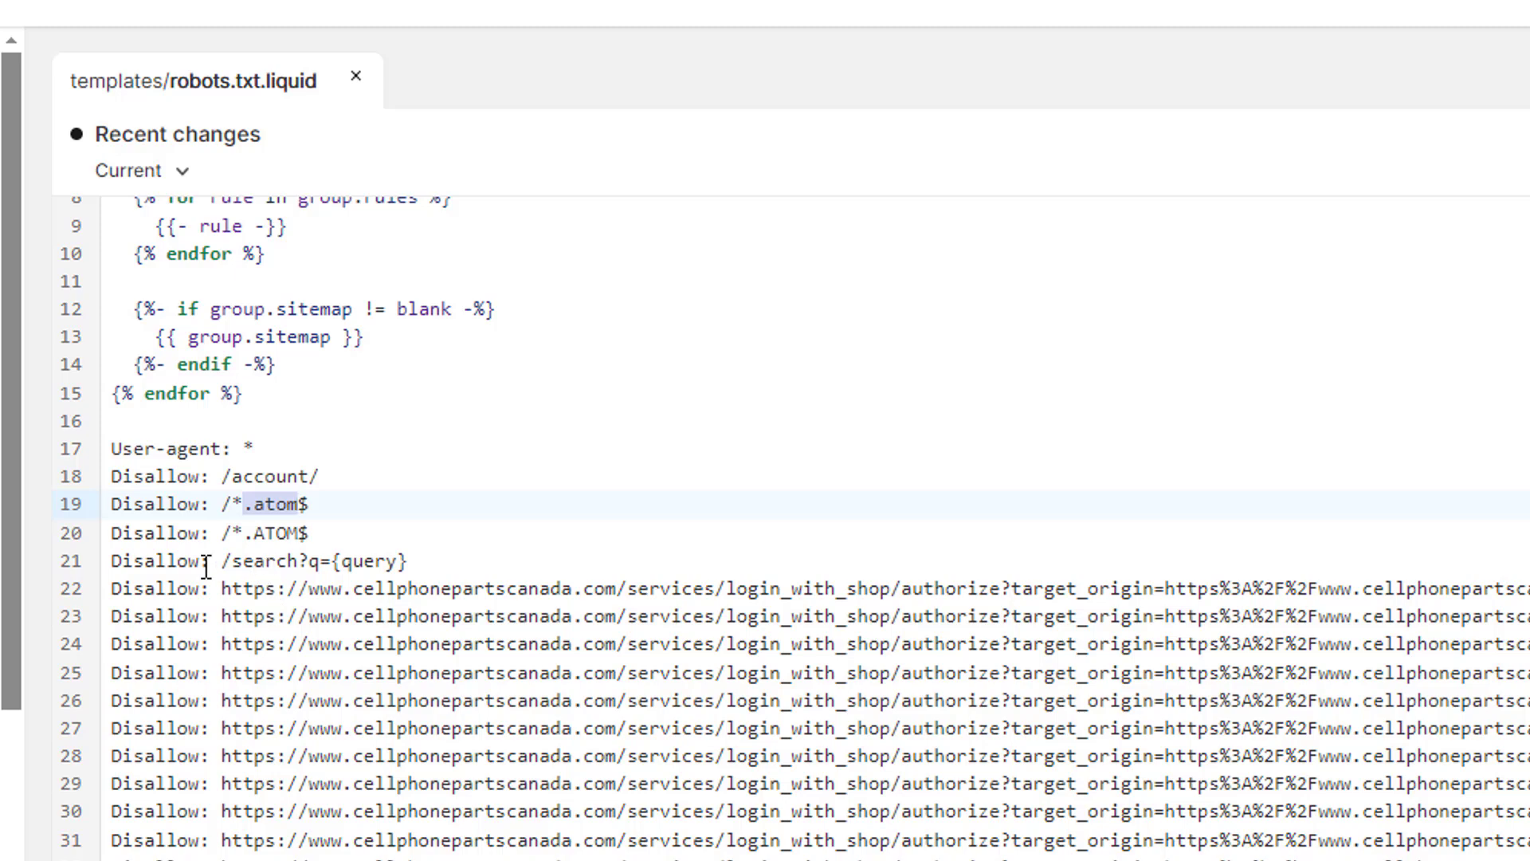
left_click_drag(408, 561, 221, 561)
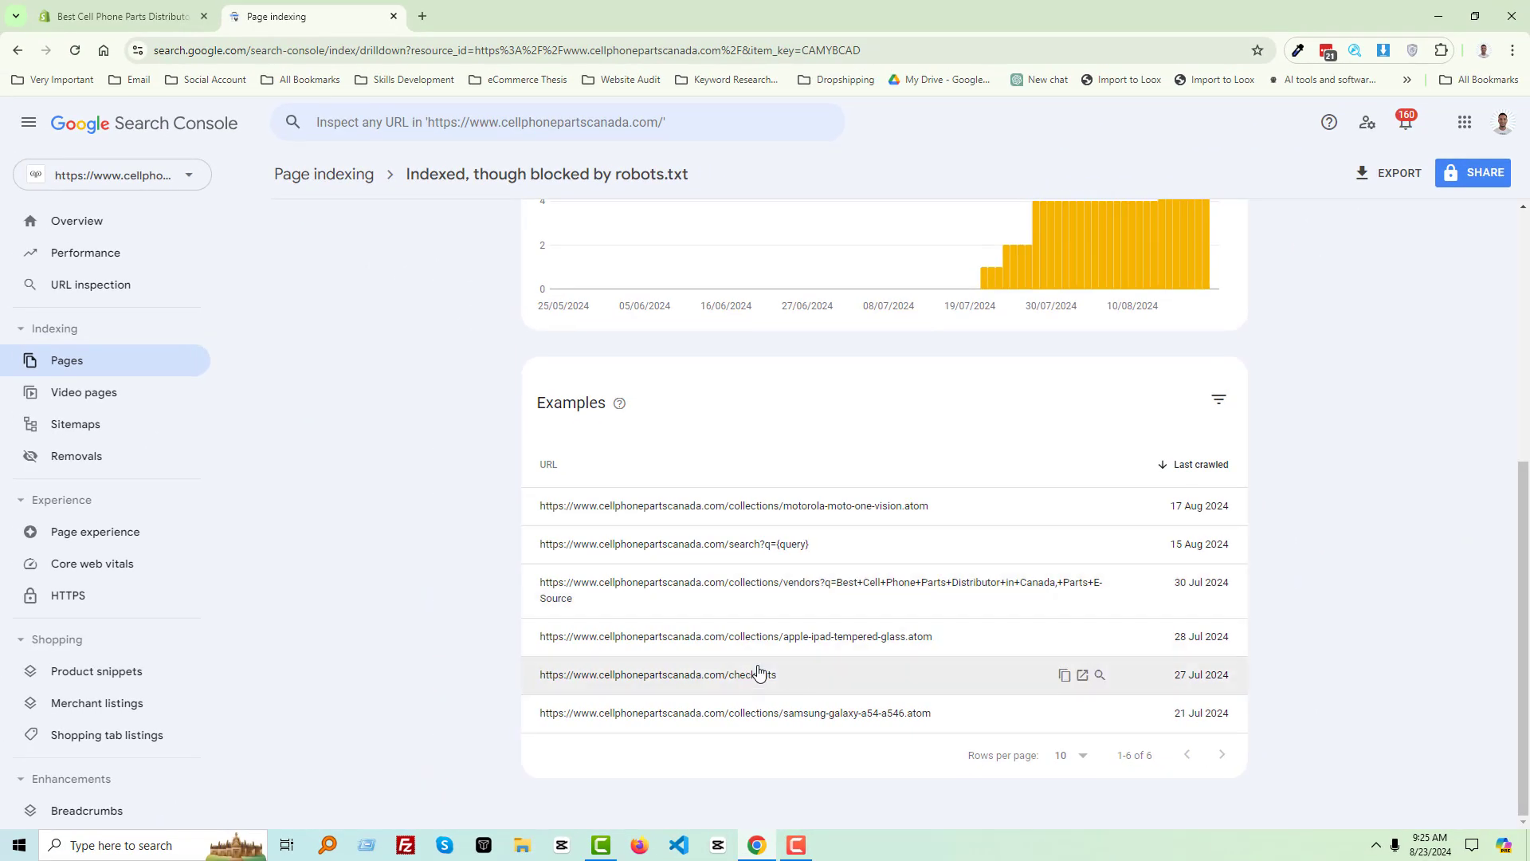
Copy the /checkouts example URL and paste it into robots.txt.liquid below the search rule
left_click(1065, 676)
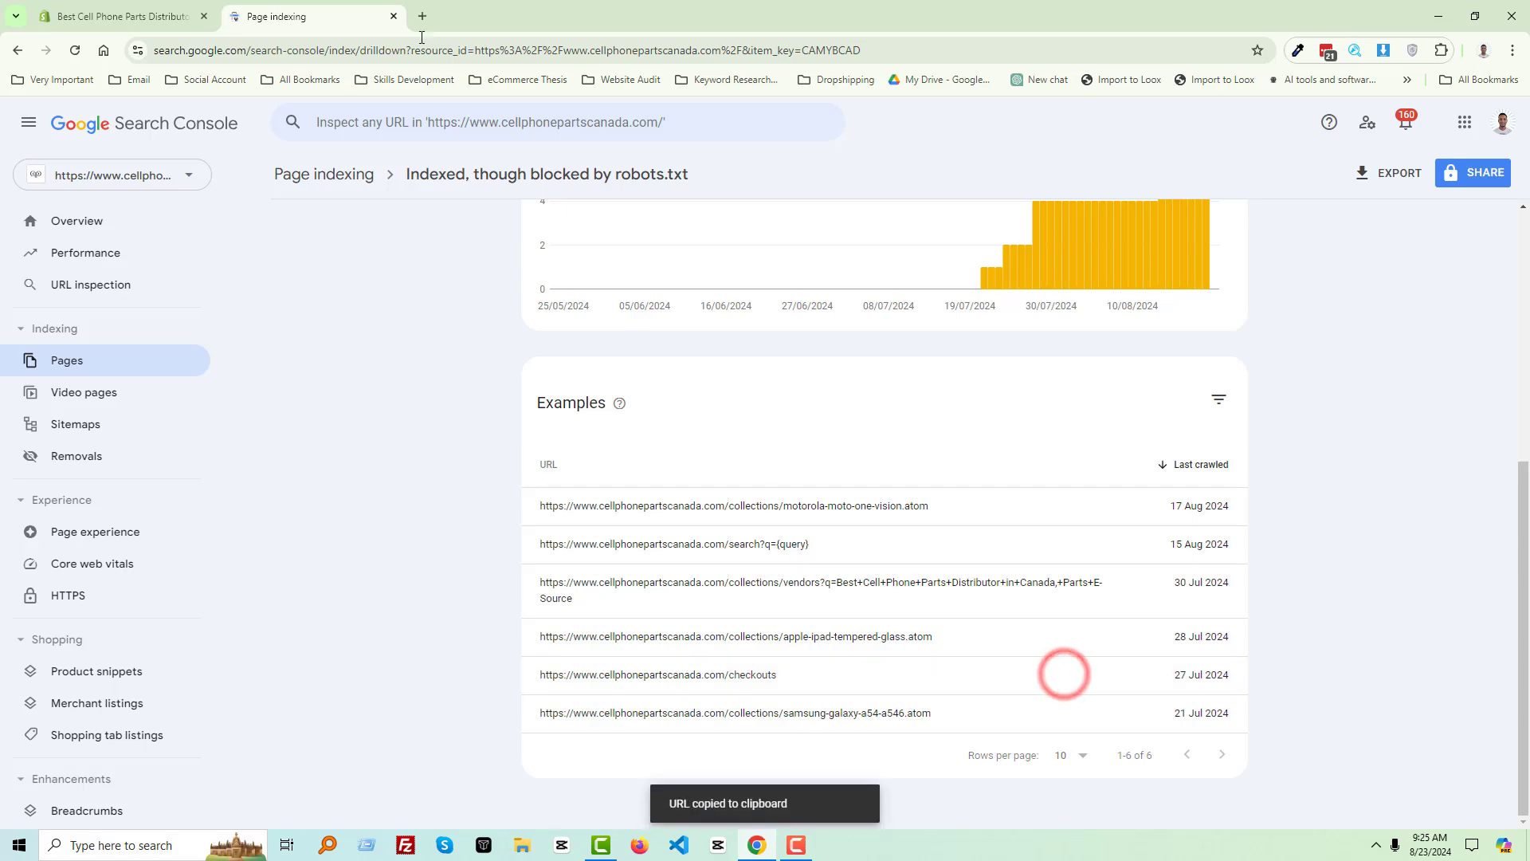
left_click(137, 15)
left_click(454, 419)
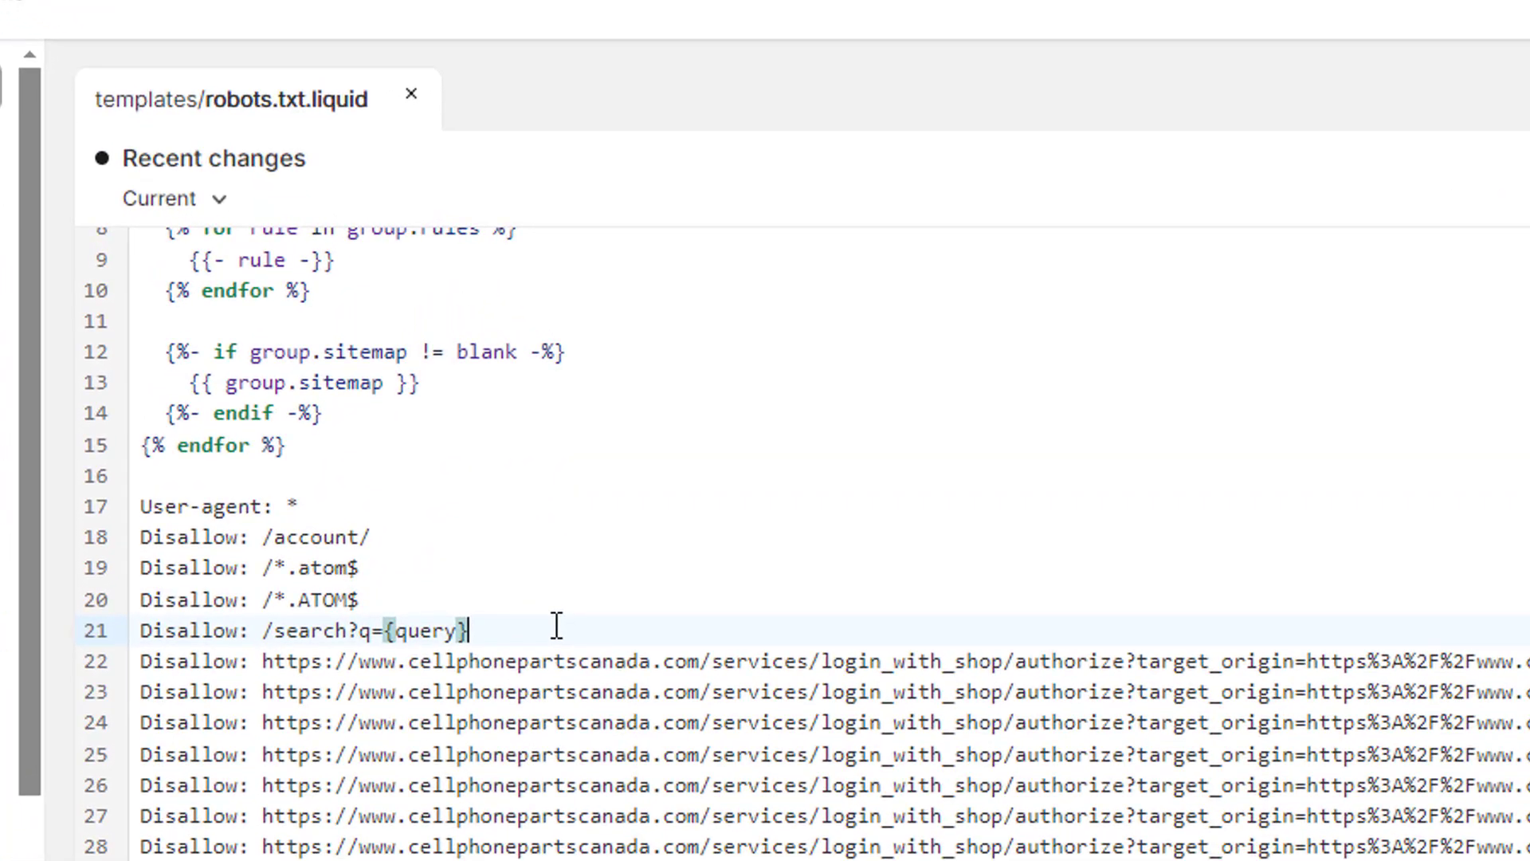
key("Return")
key("Return")
key("Return")
key("Return")
key("Return")
key("Return")
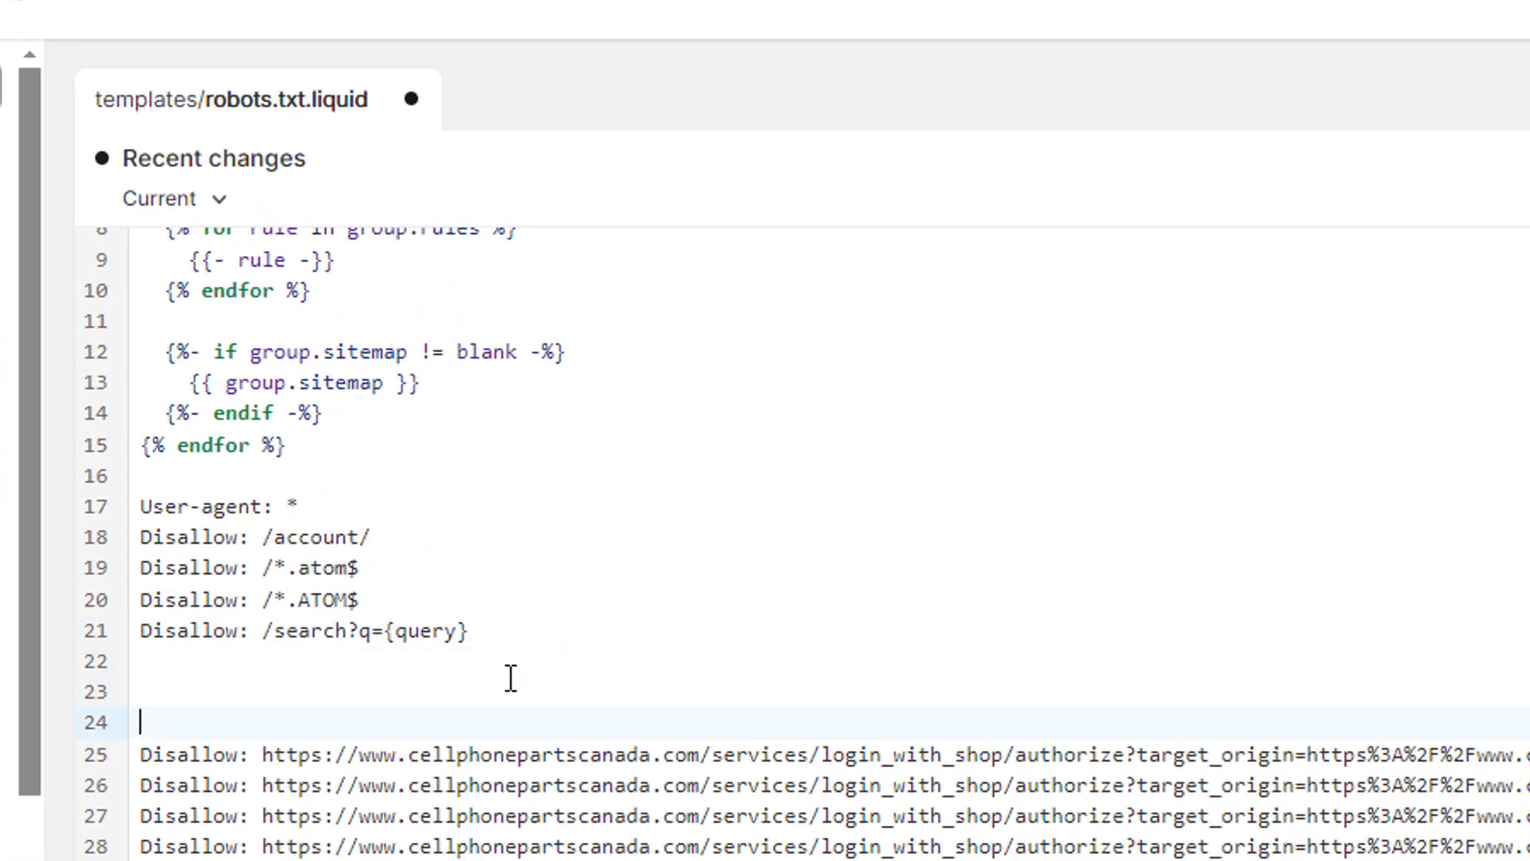
left_click(162, 765)
key("ctrl+v")
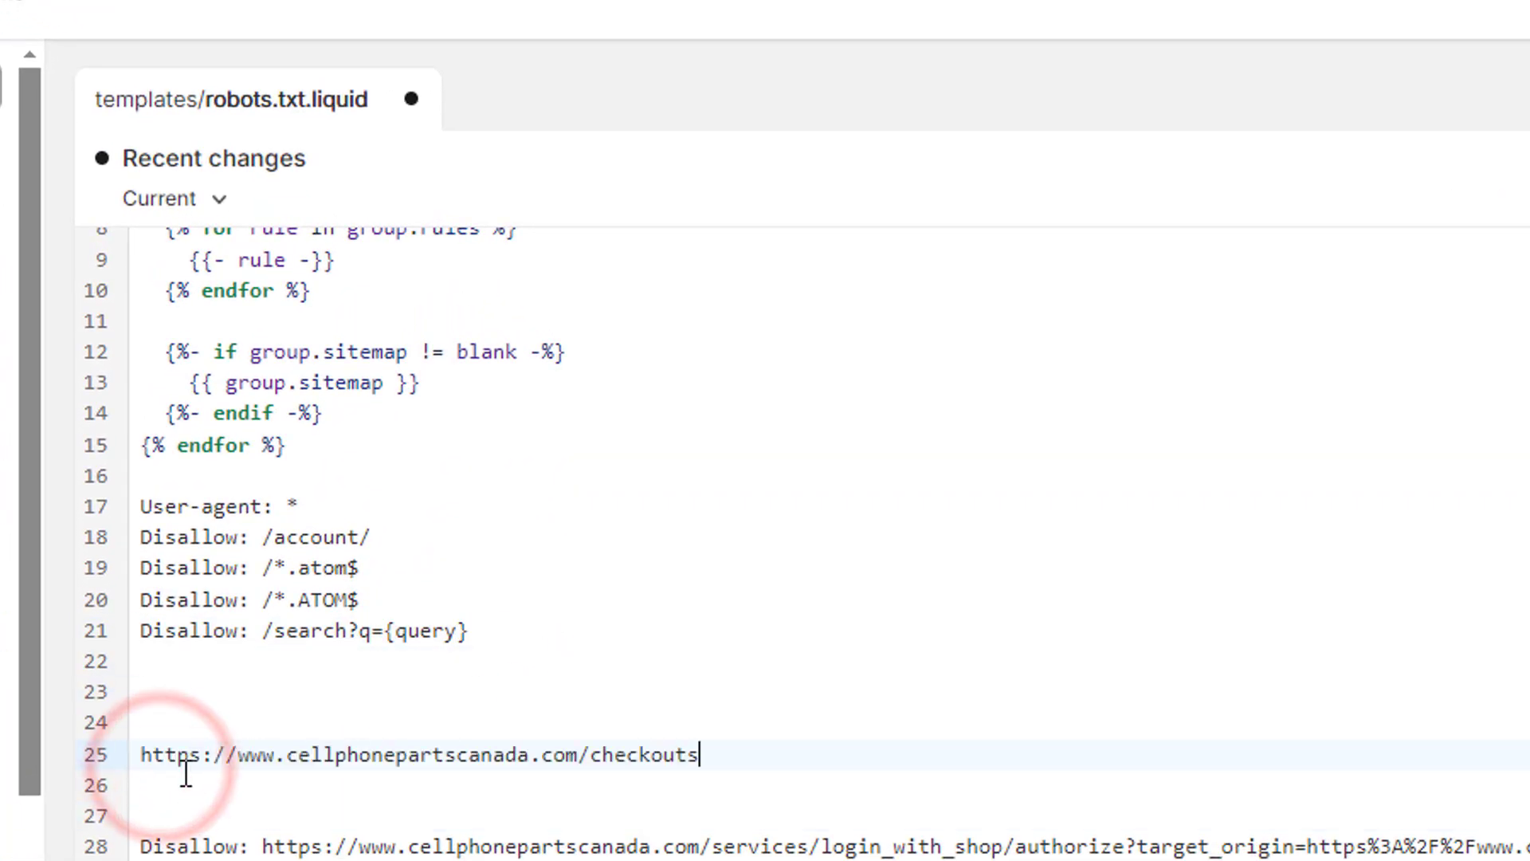
Duplicate the Disallow: /search?q={query} line beneath the original rule
left_click_drag(485, 630, 119, 642)
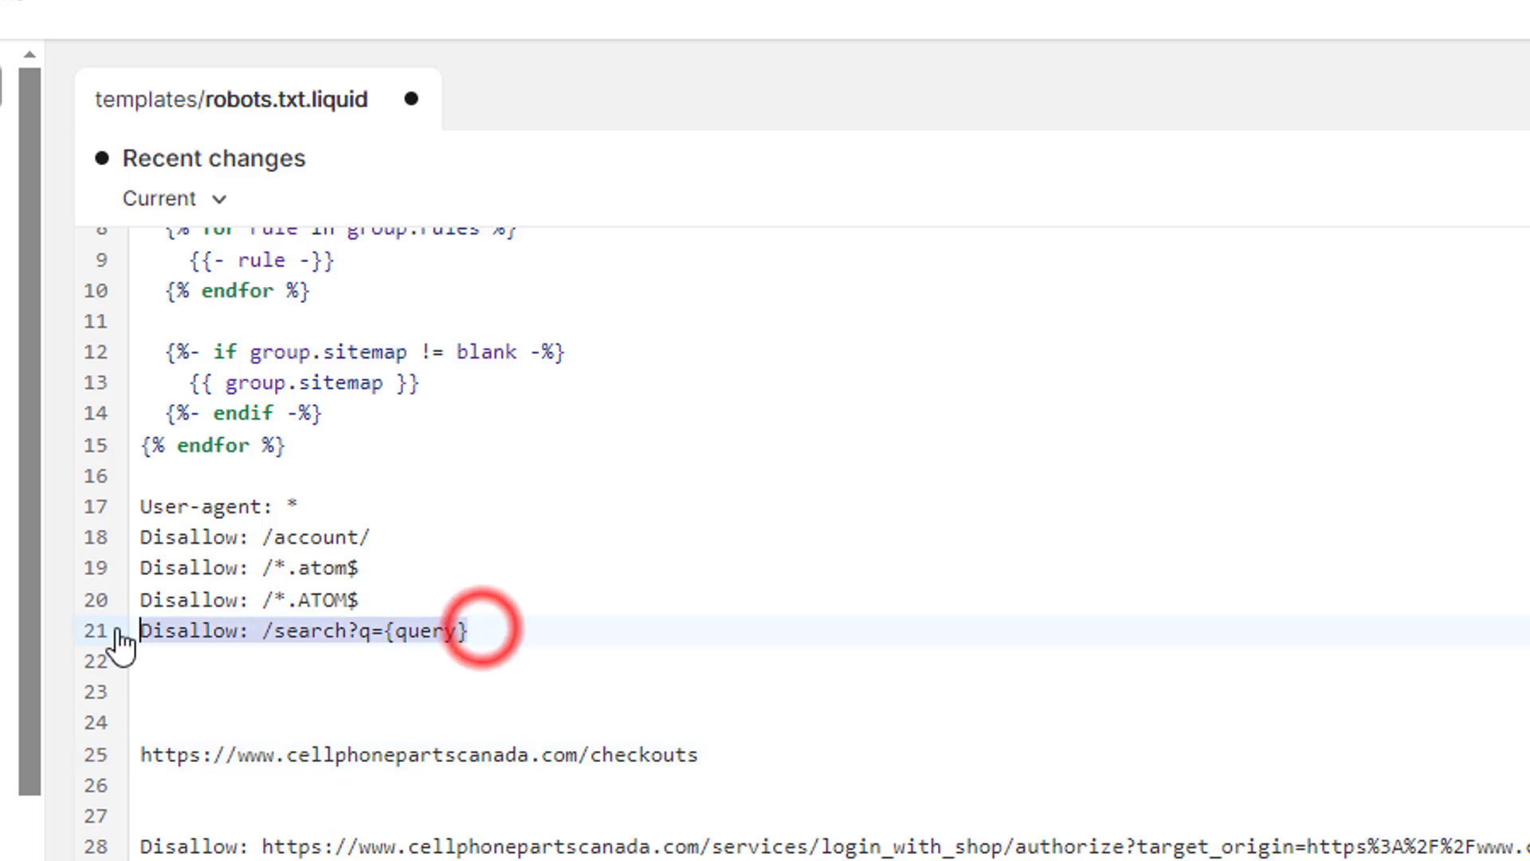
key("ctrl+c")
left_click(140, 655)
key("ctrl+v")
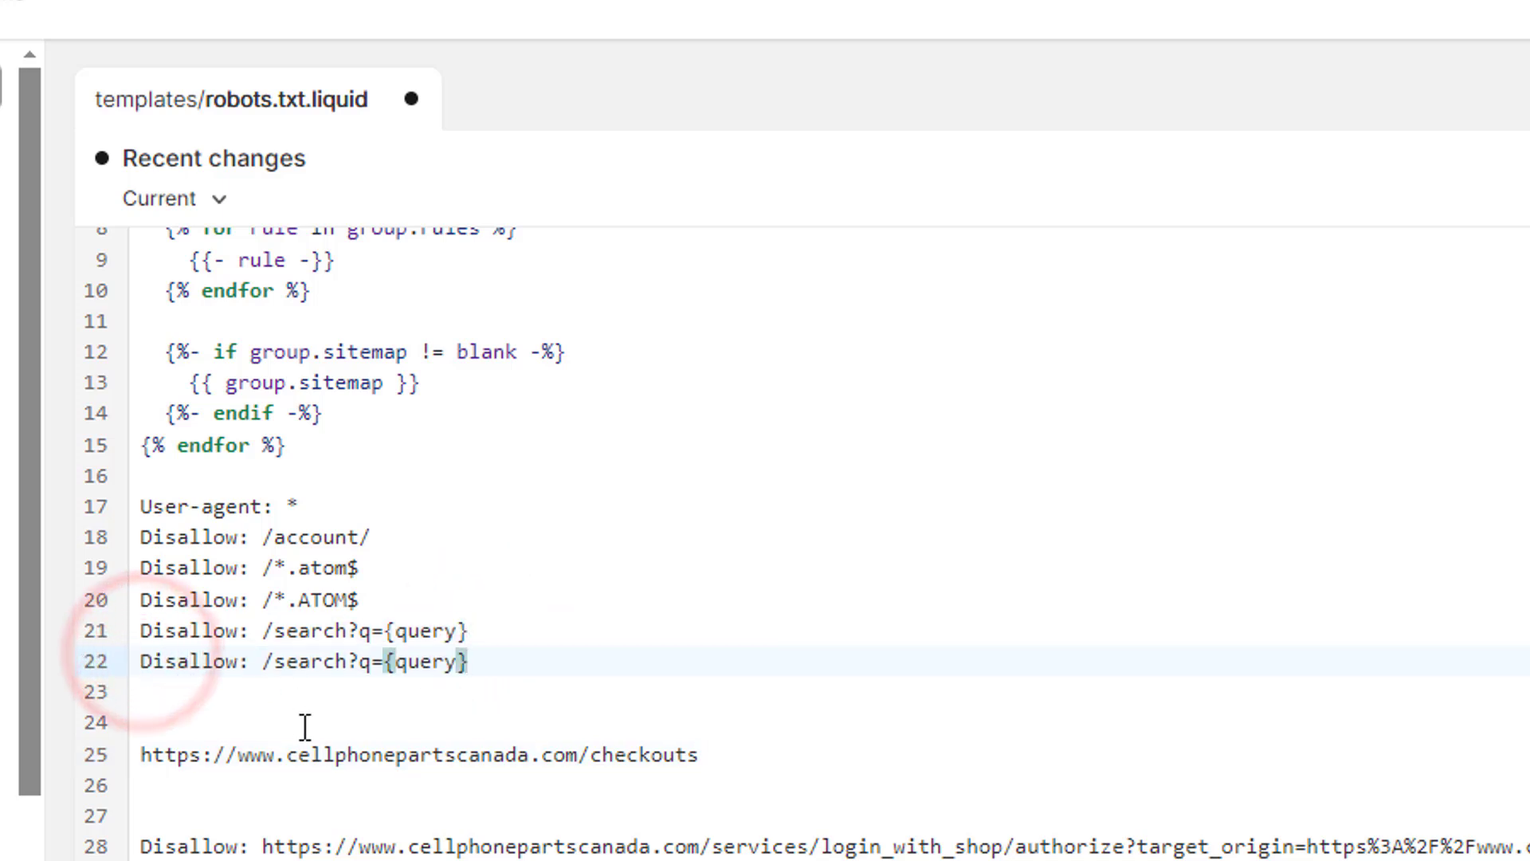
double_click(606, 755)
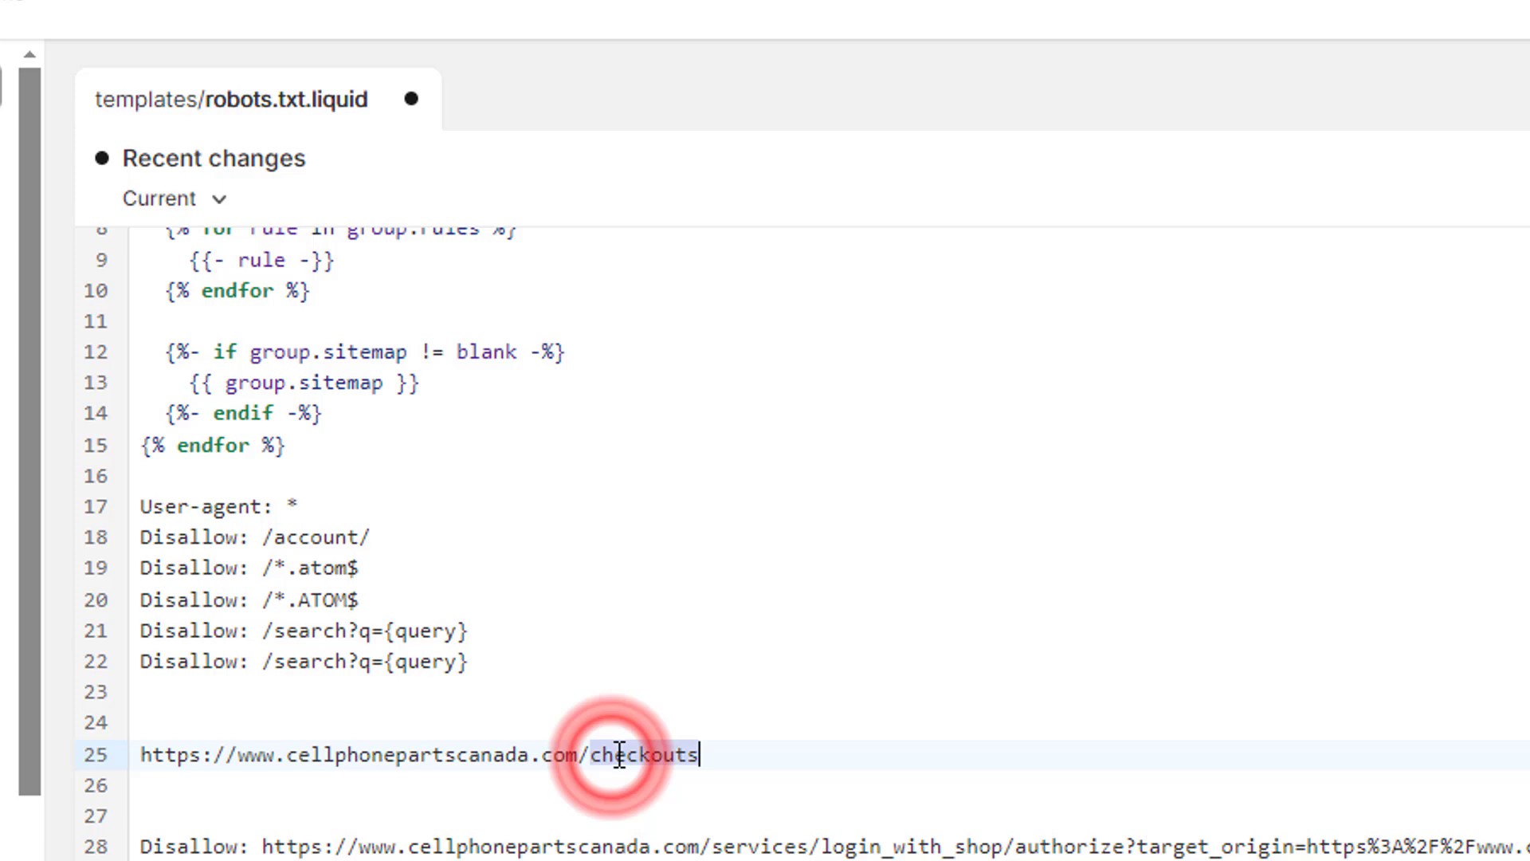
key("ctrl+v")
key("ctrl+z")
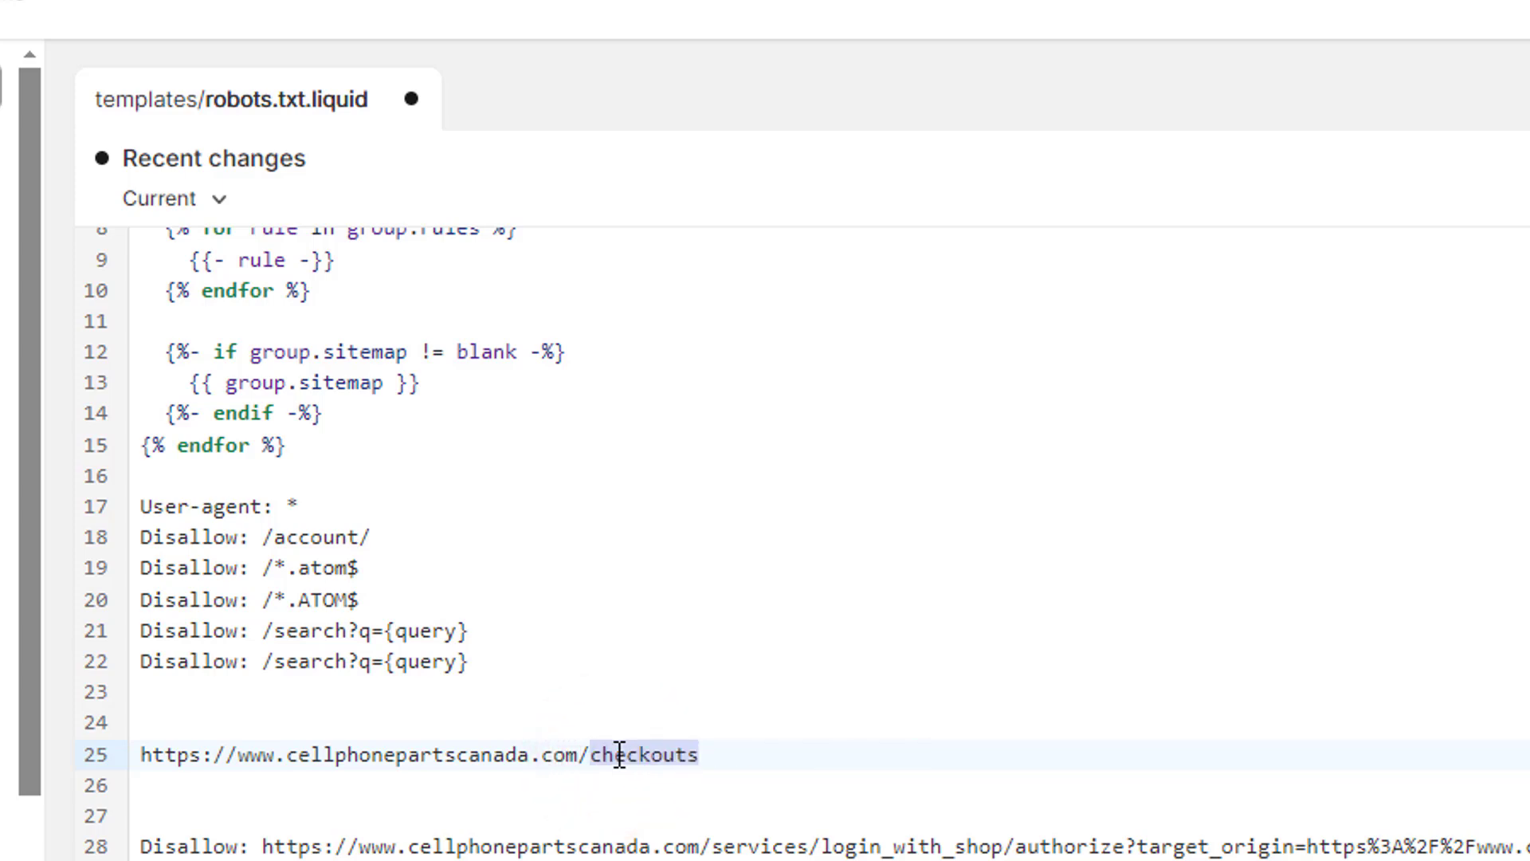
Turn the duplicate into Disallow: /checkouts and delete the leftover URL line
double_click(619, 755)
key("BackSpace")
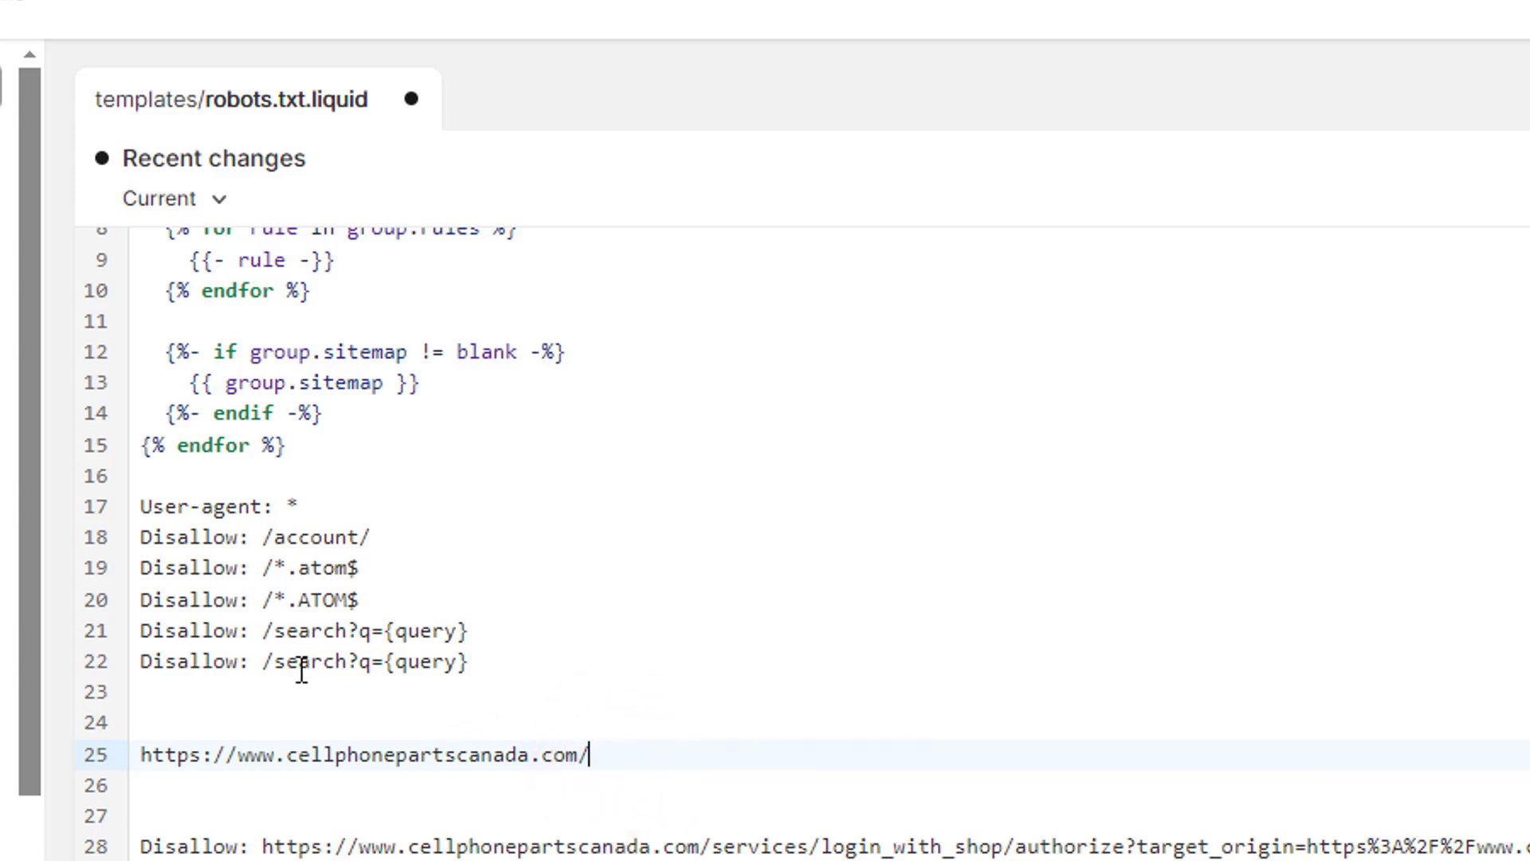
left_click_drag(277, 667, 495, 669)
key("ctrl+v")
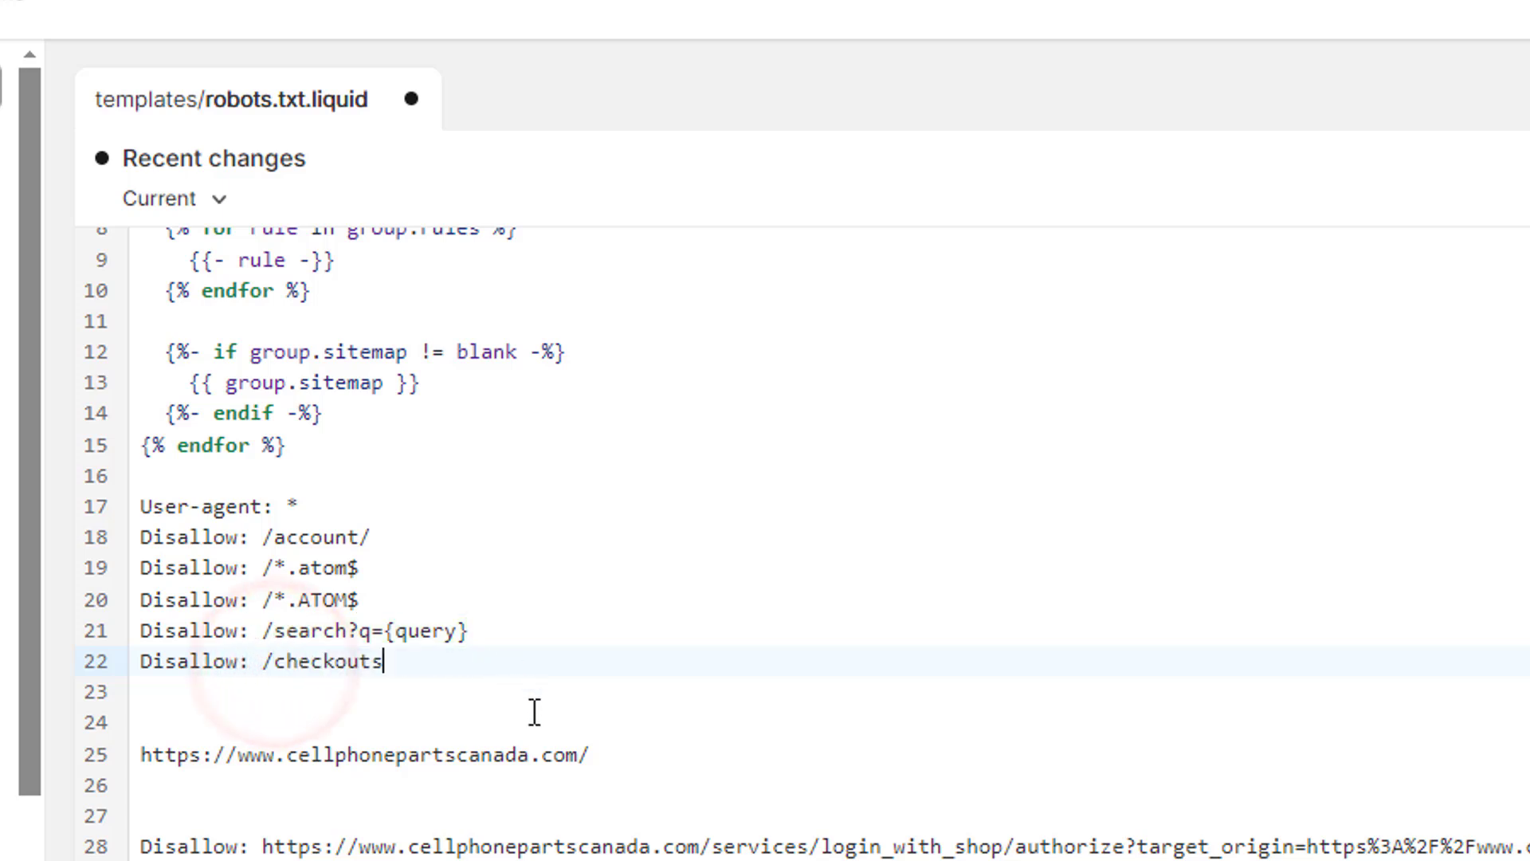
left_click_drag(623, 756, 635, 710)
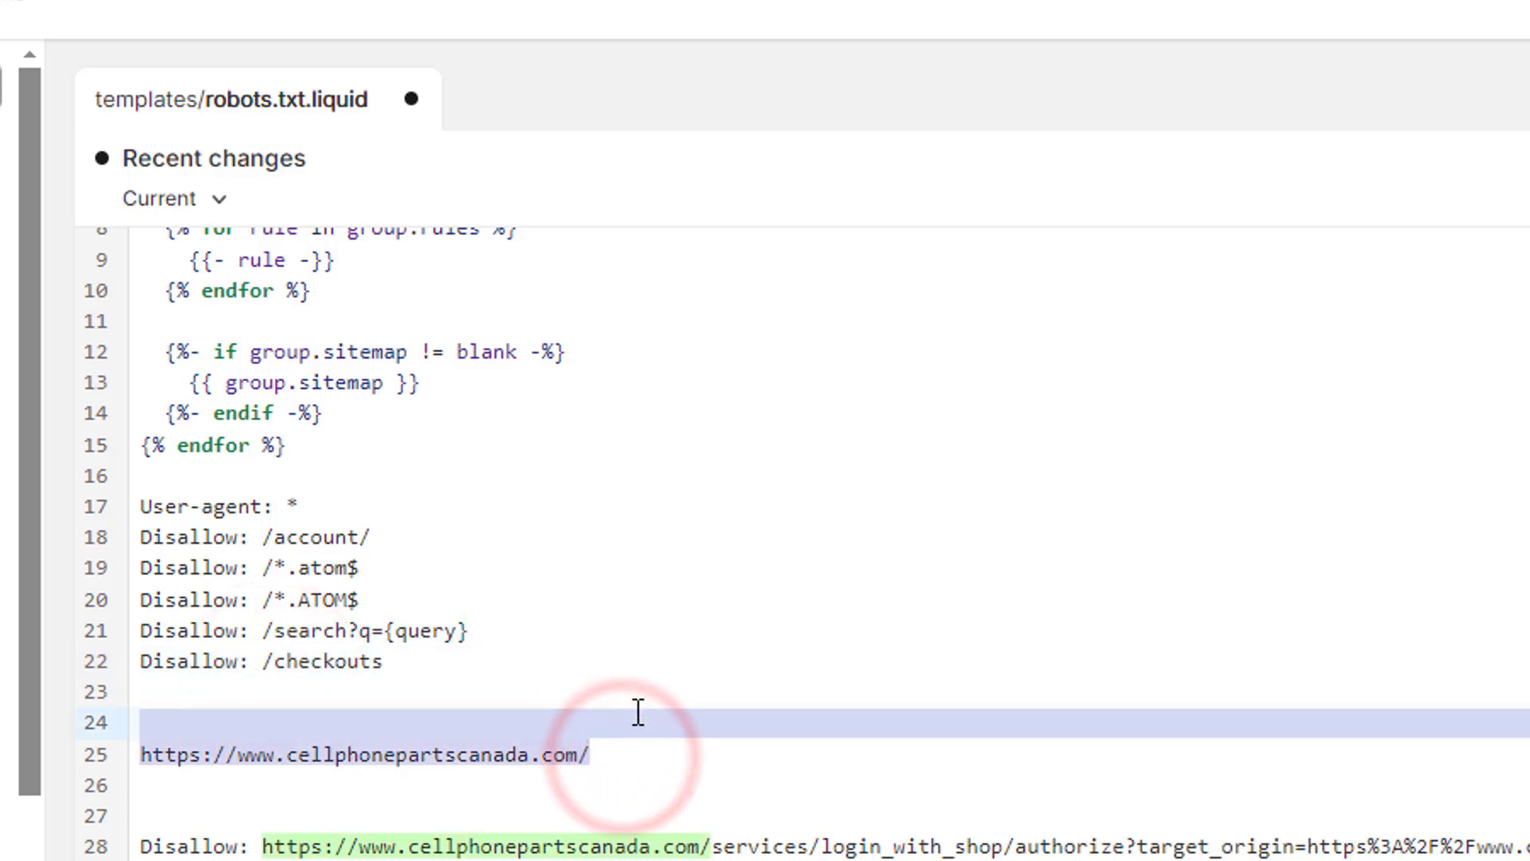
key("BackSpace")
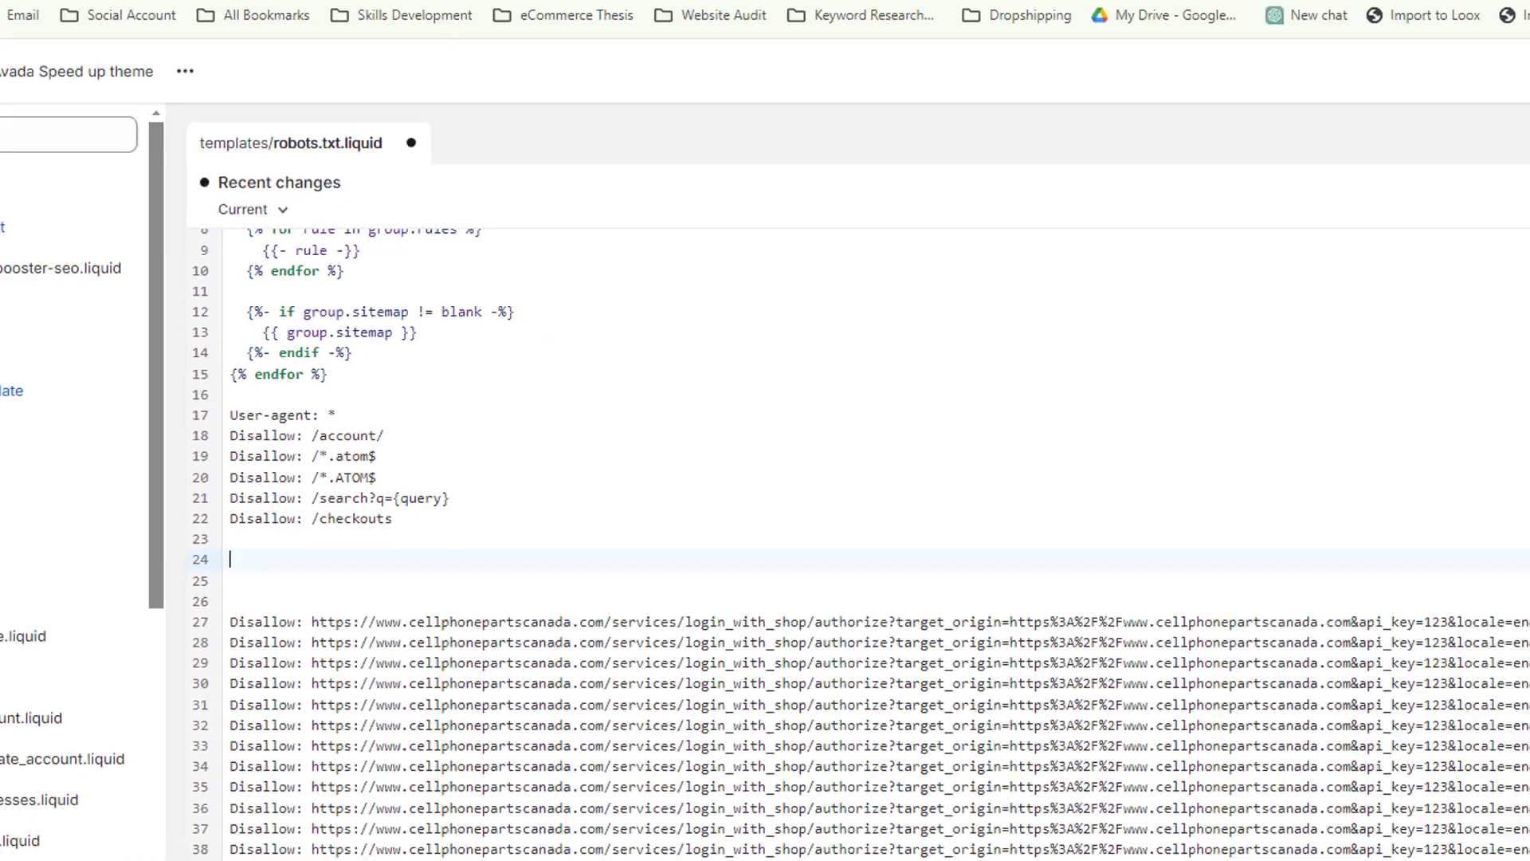
left_click(299, 17)
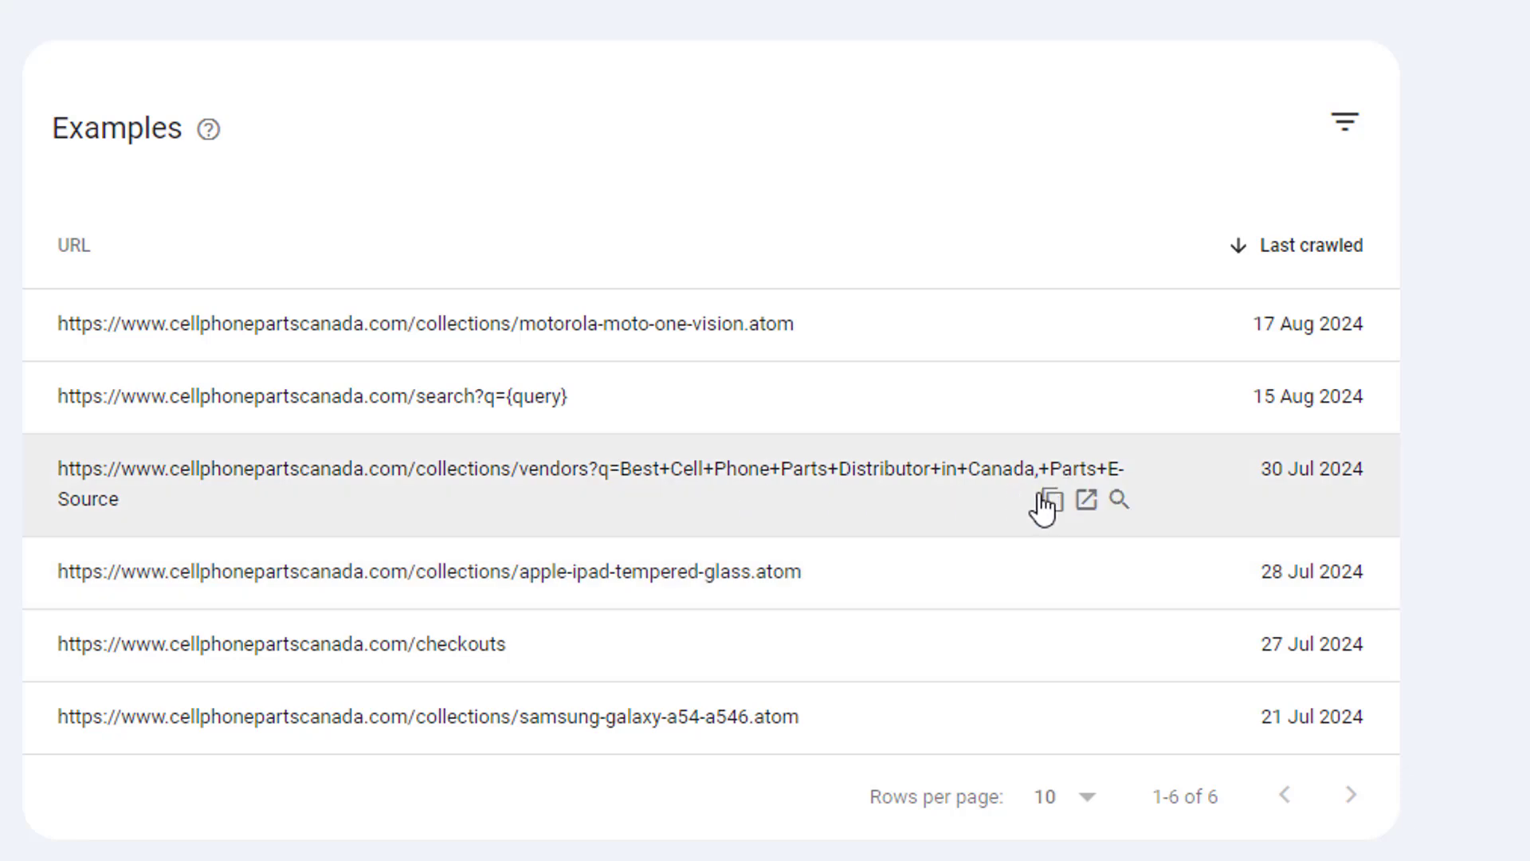
Paste the vendors collection URL into the template and duplicate the Disallow: /checkouts rule
left_click(1053, 501)
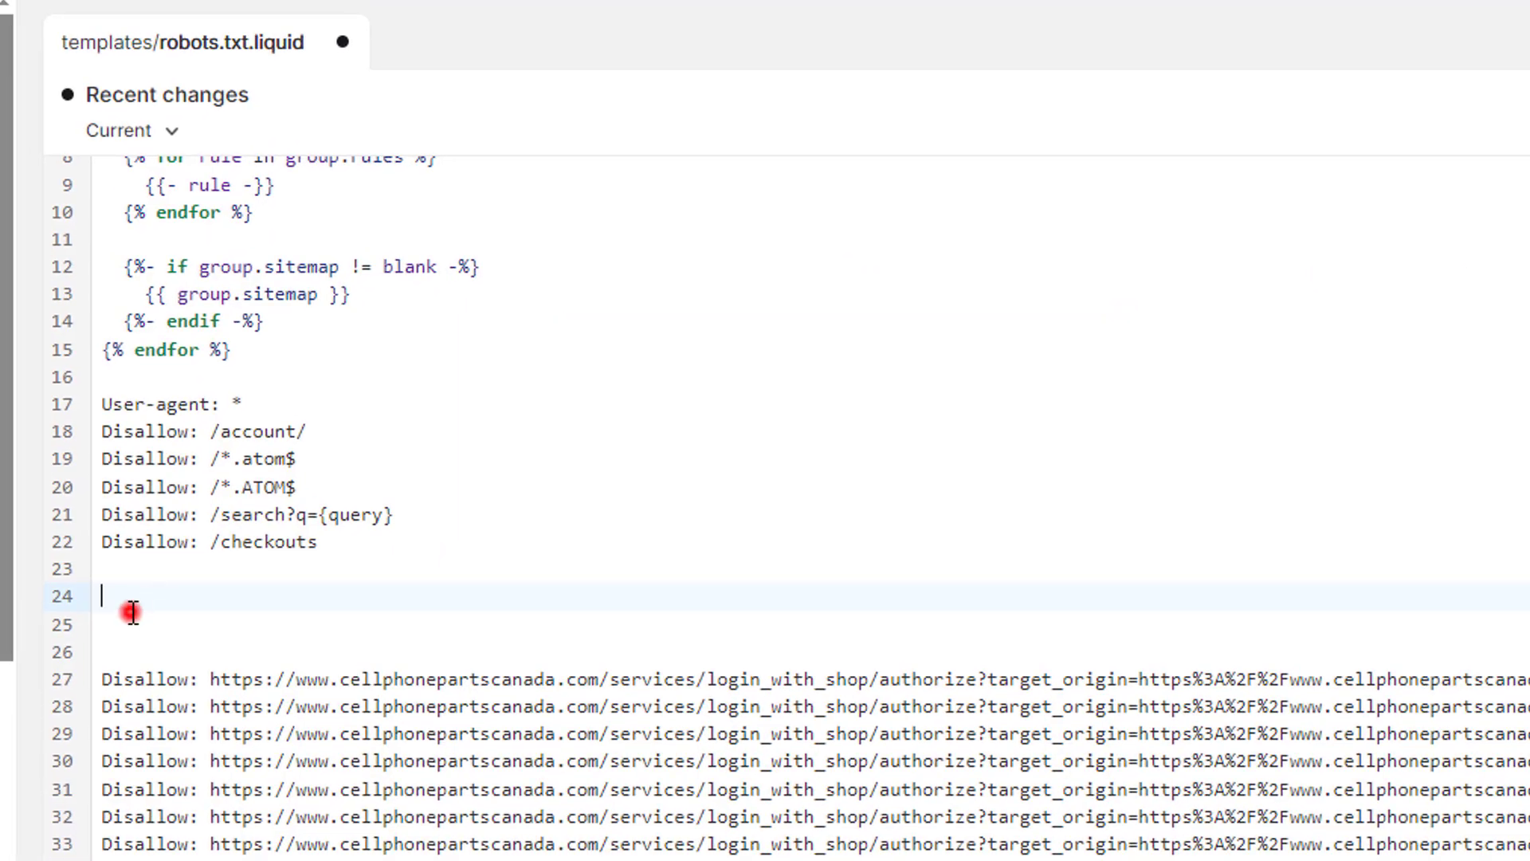
left_click(136, 613)
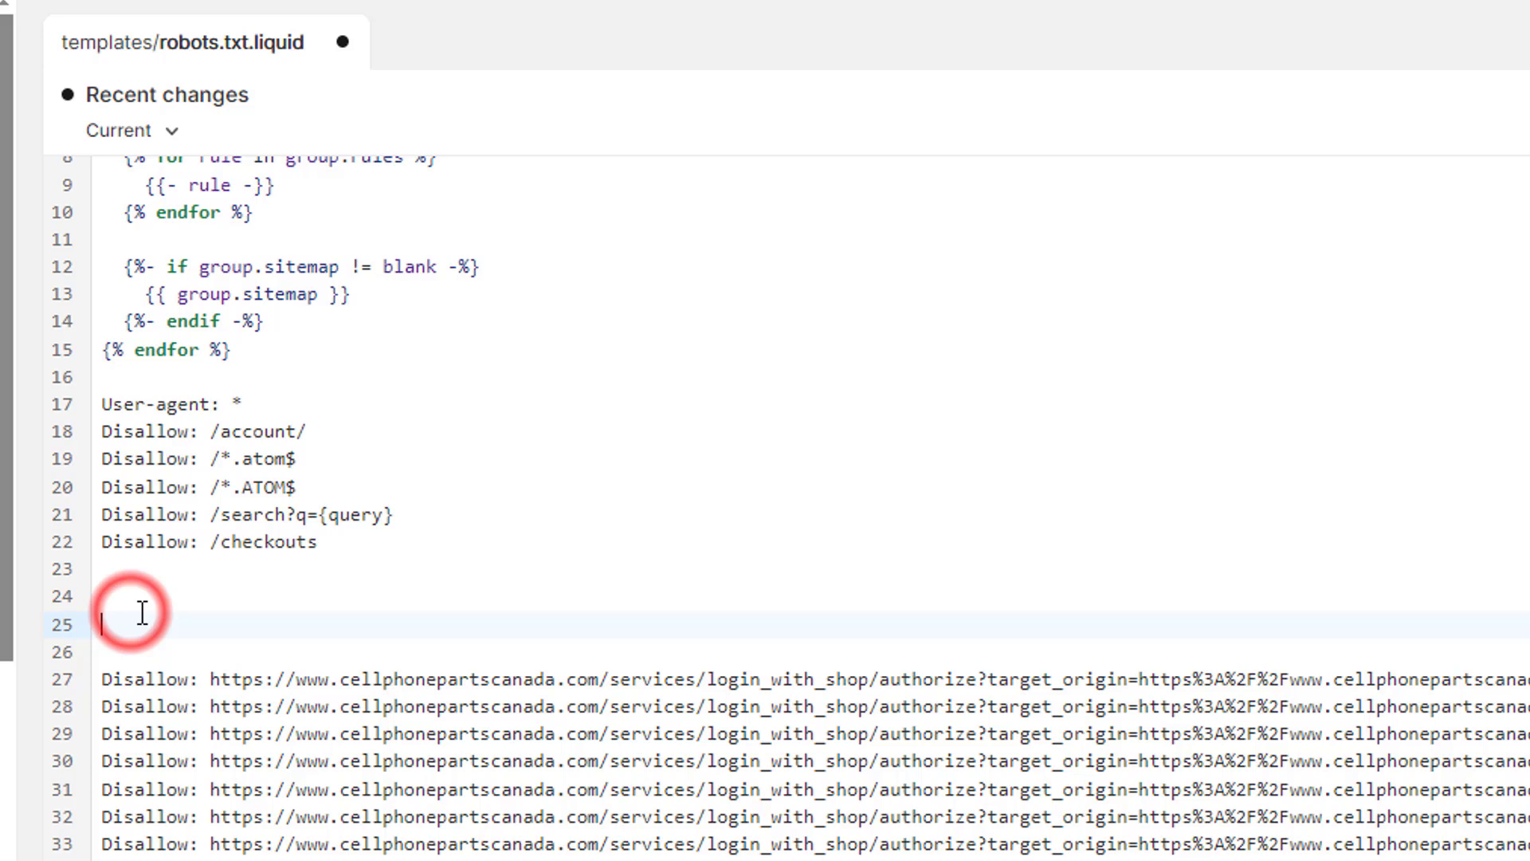
key("ctrl+v")
left_click_drag(329, 549, 75, 530)
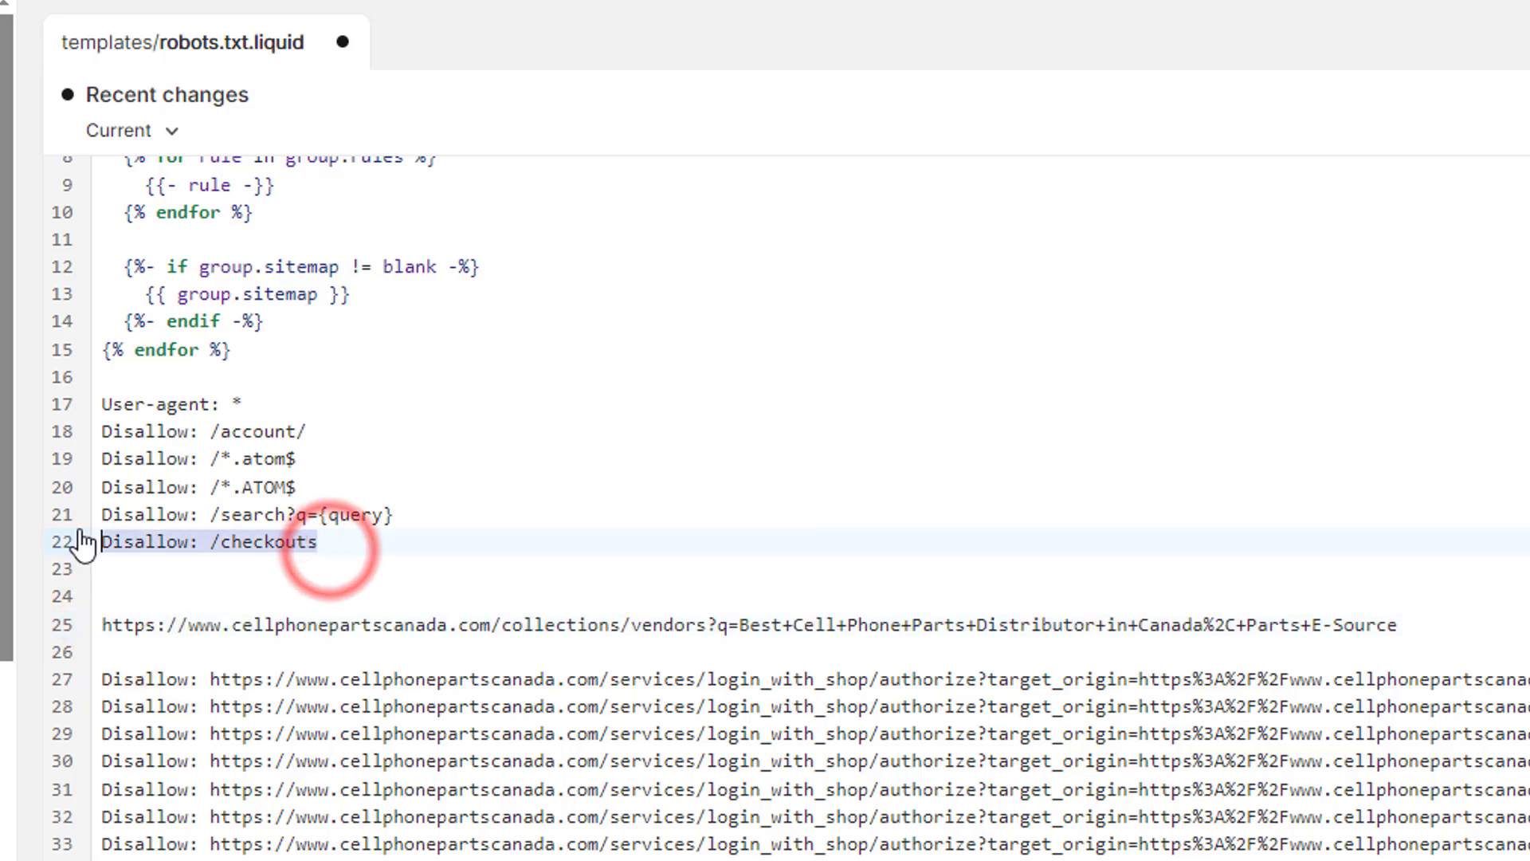
key("ctrl+c")
left_click(129, 568)
key("ctrl+v")
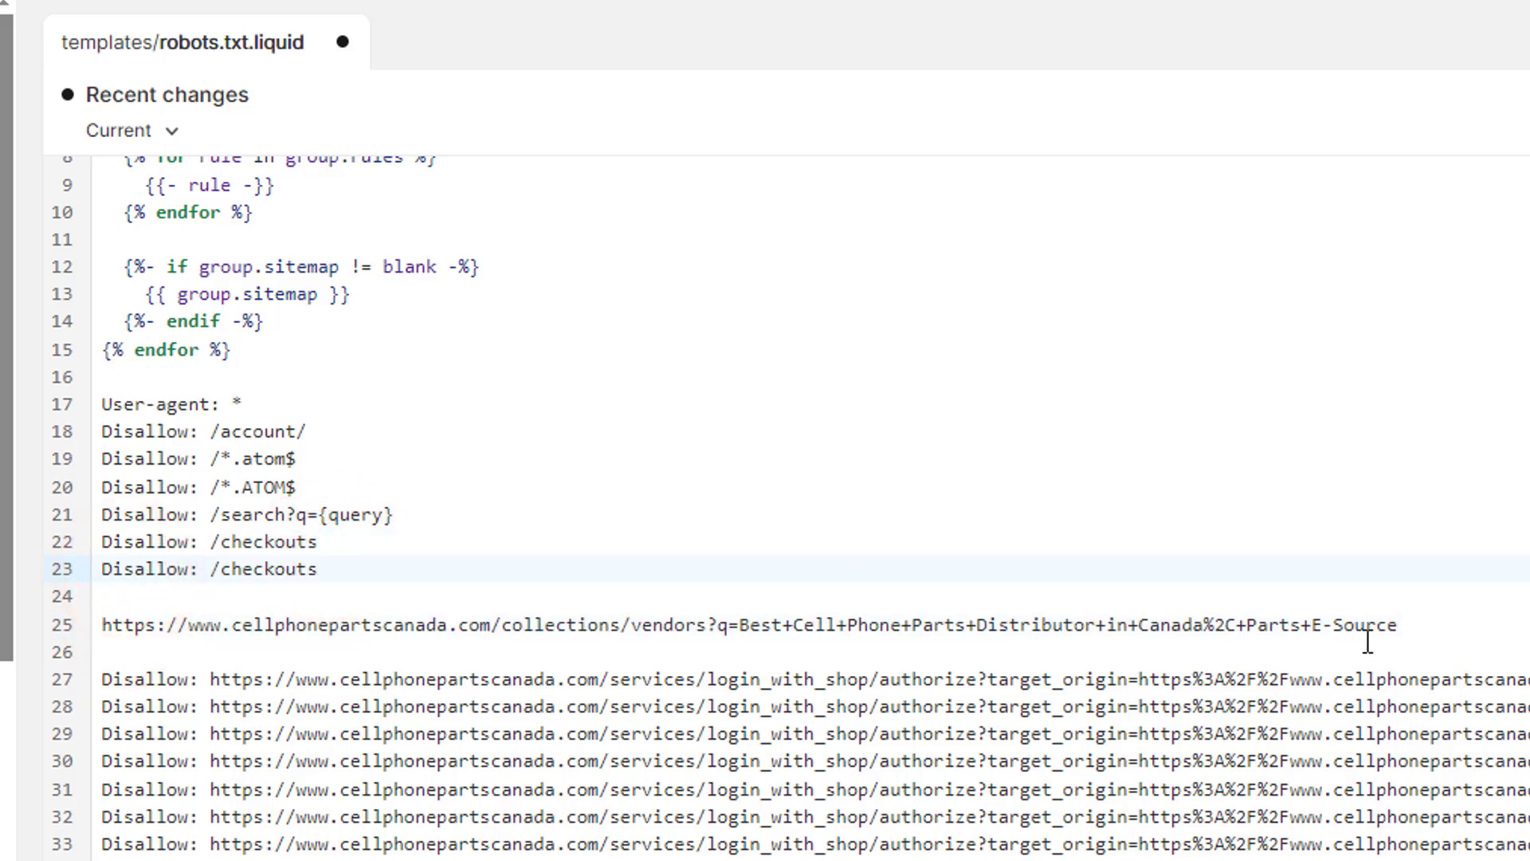
Replace the duplicate's /checkouts path with the vendors collection URL and remove the blank lines
left_click_drag(1400, 625, 62, 630)
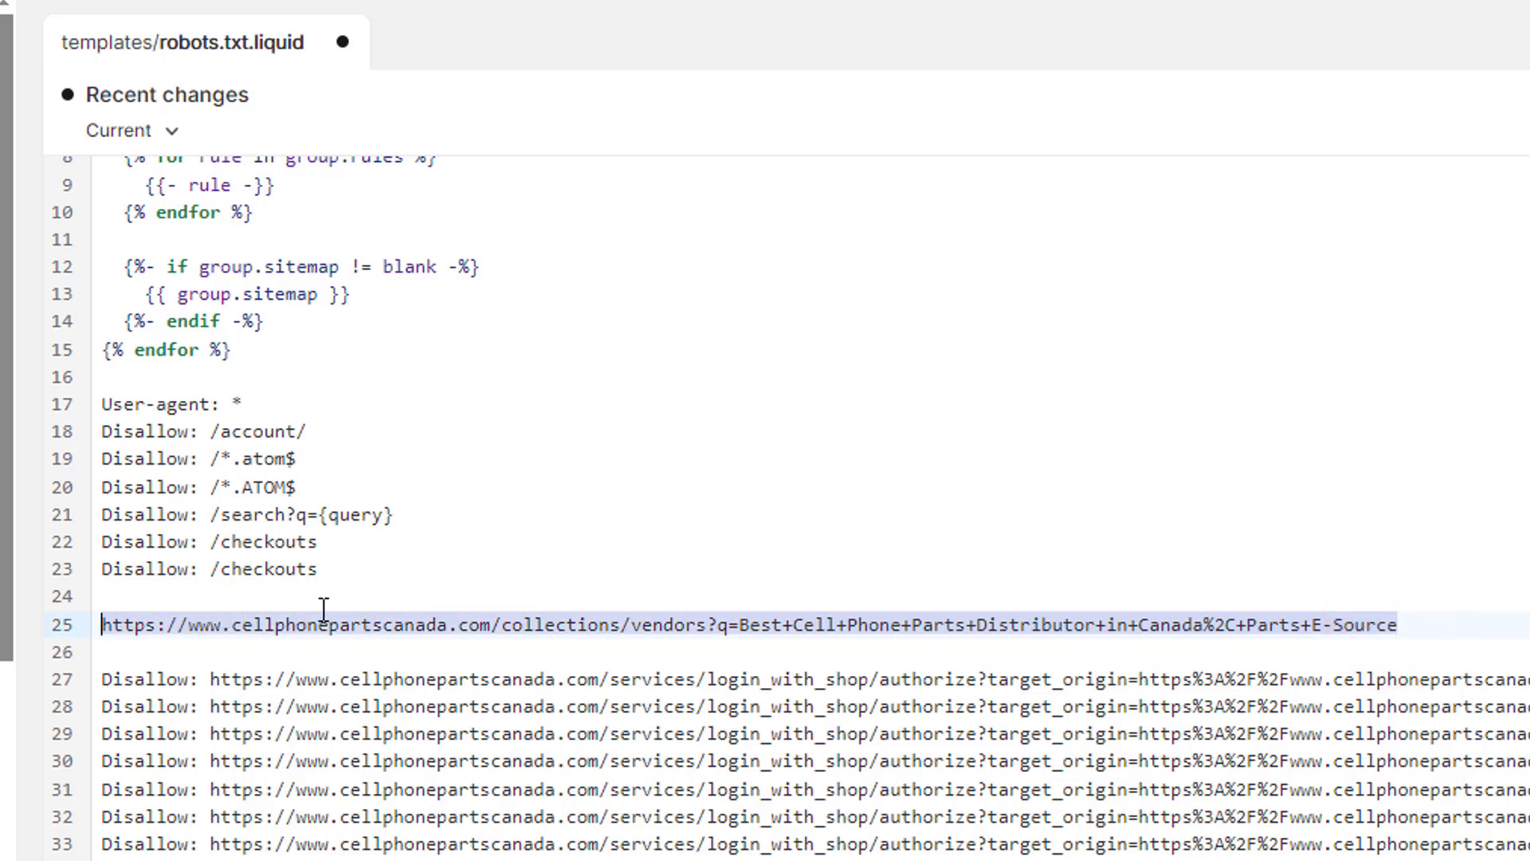
key("ctrl+x")
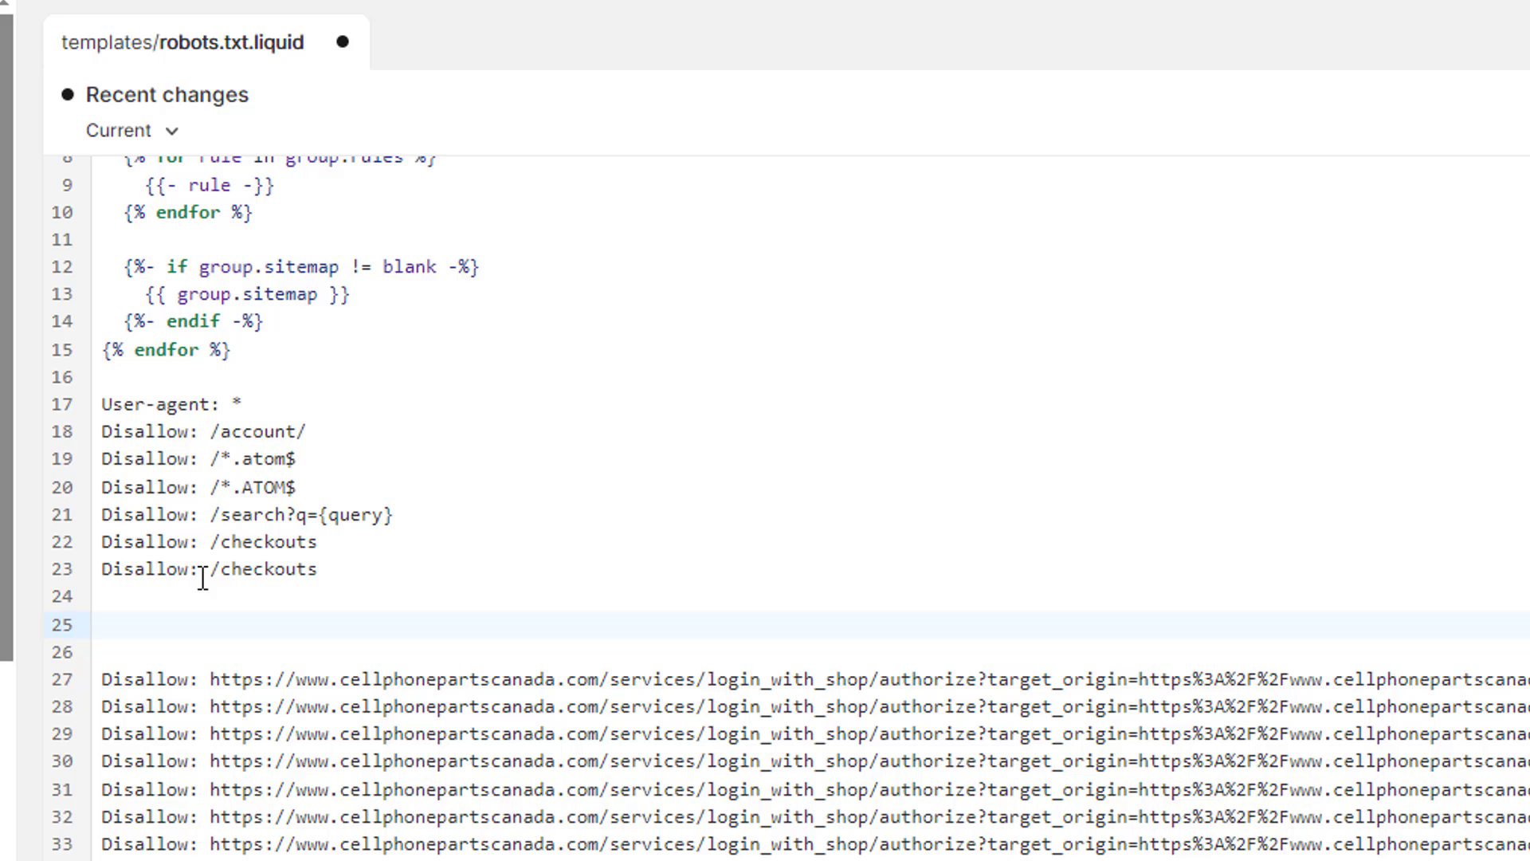
left_click_drag(212, 574, 345, 577)
key("ctrl+v")
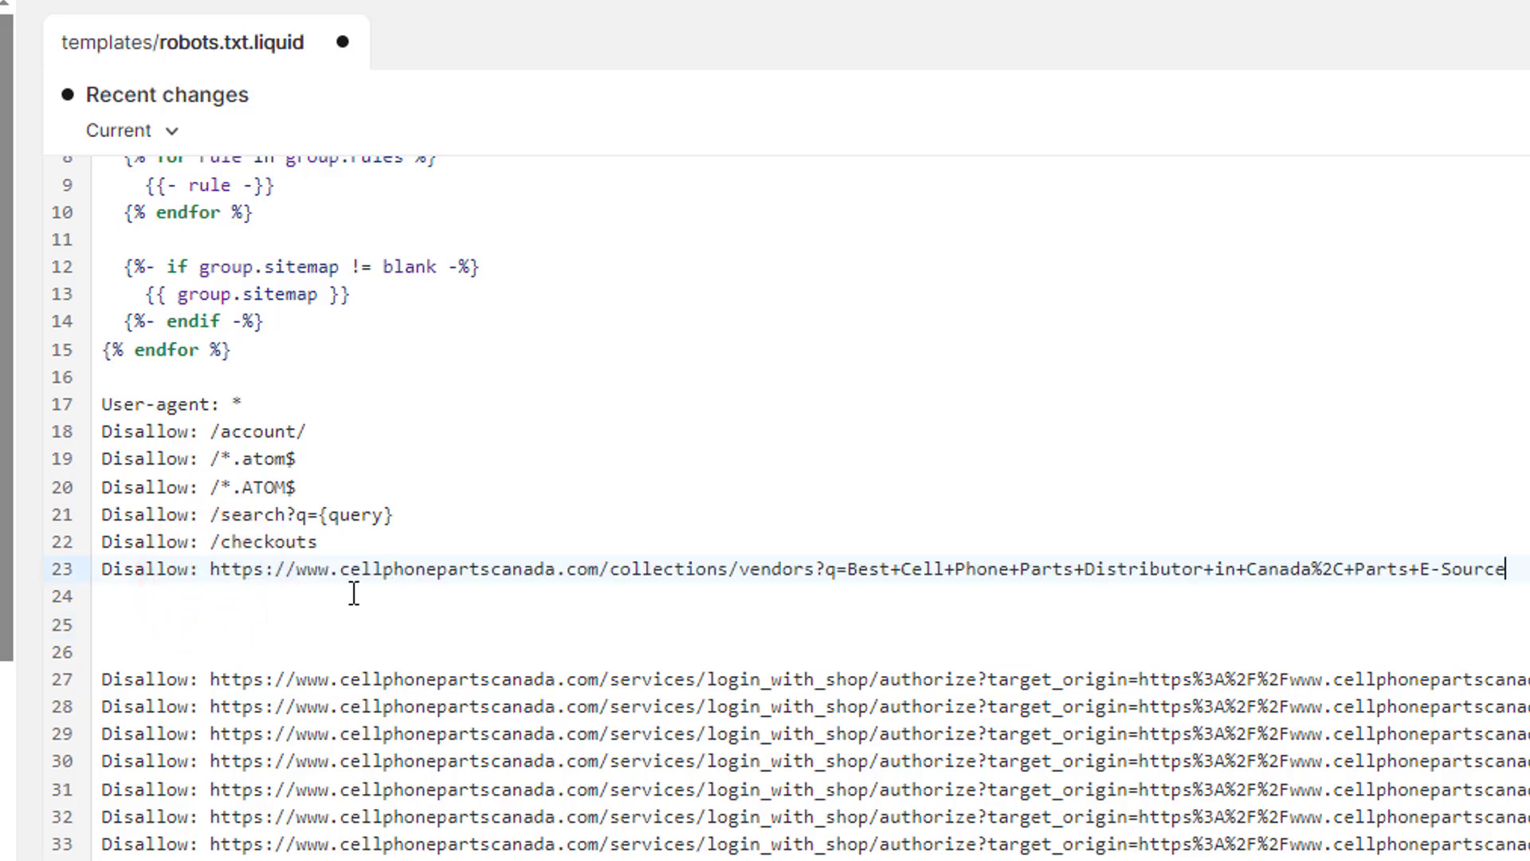
left_click(293, 629)
key("Delete")
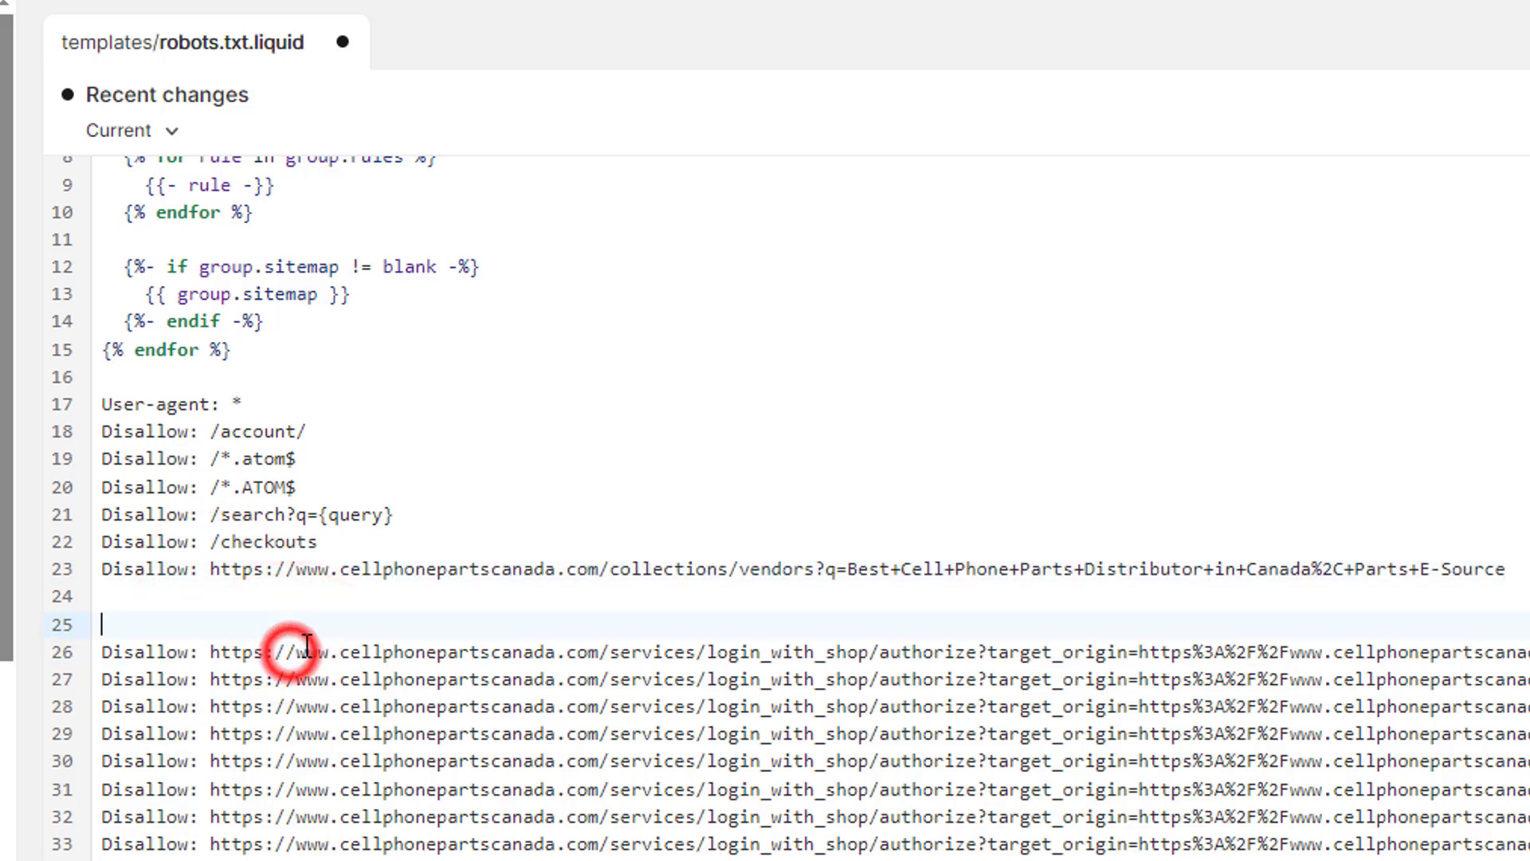
key("BackSpace")
key("BackSpace")
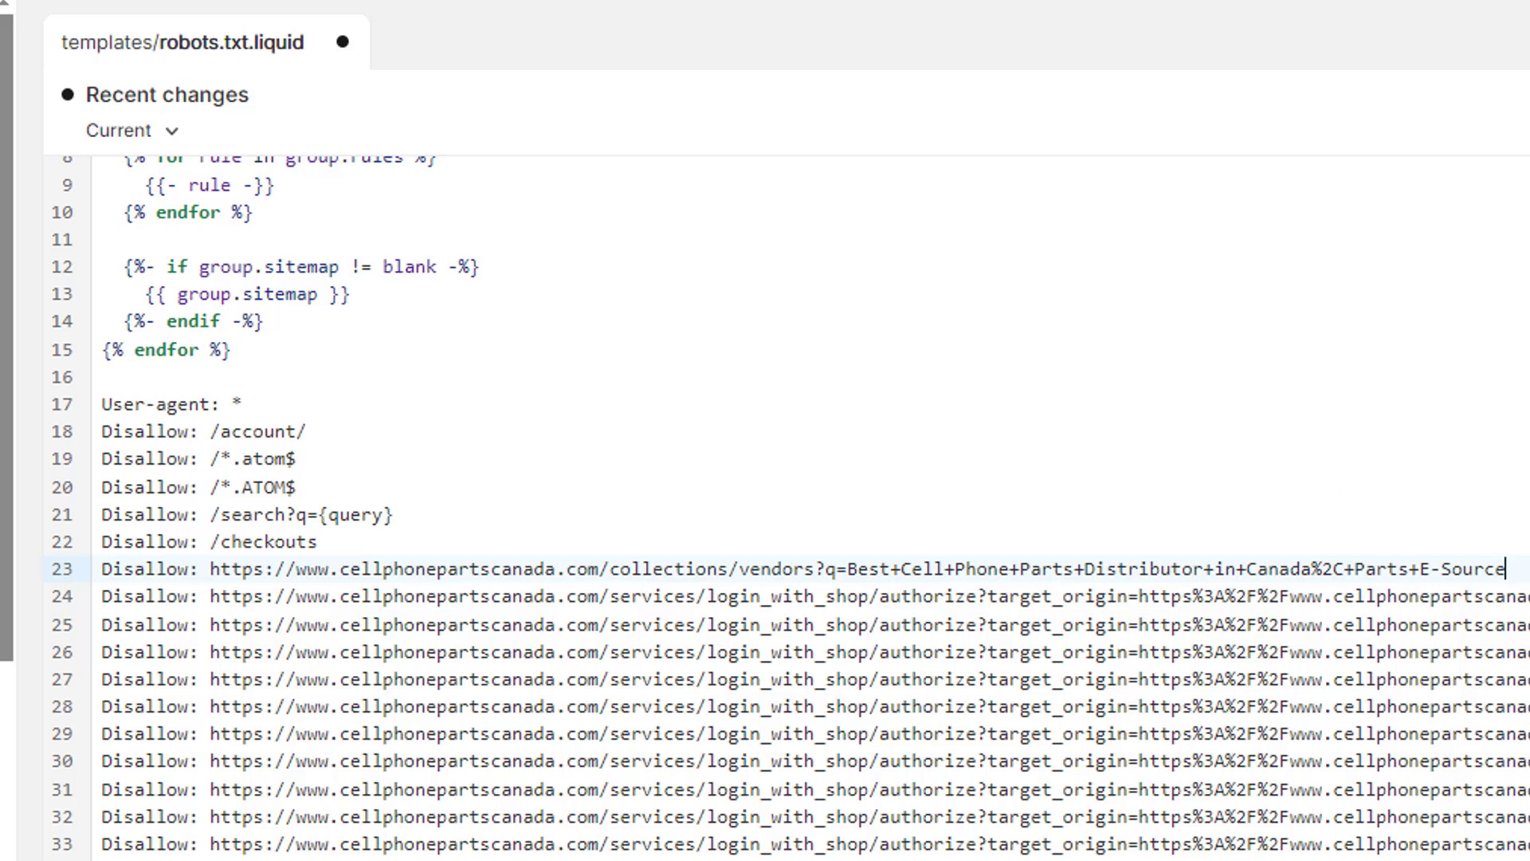
scroll(1108, 511, "up", 1)
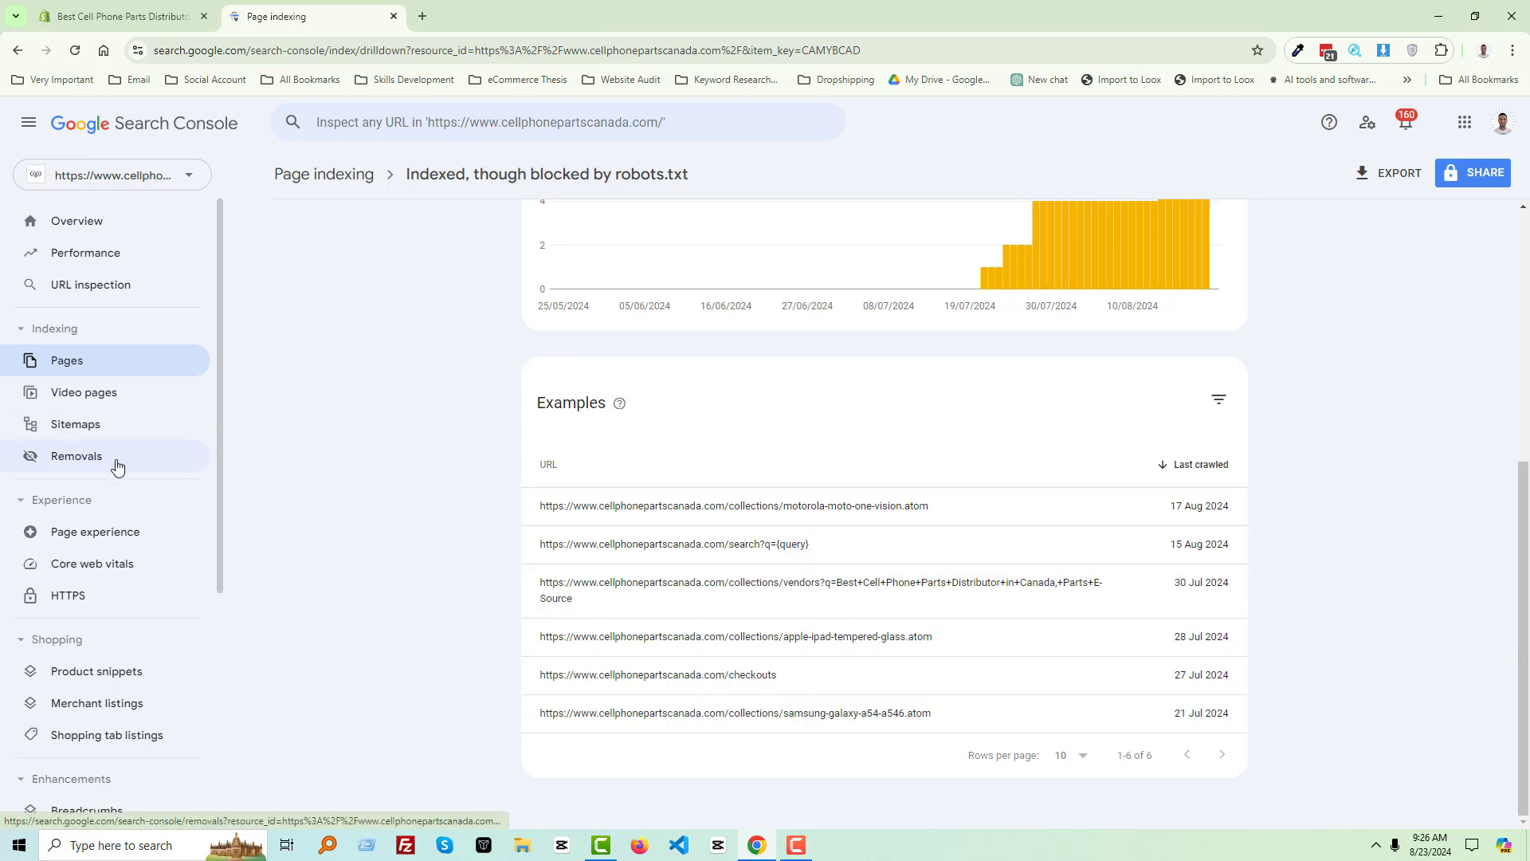
Submit a new Removals request for the copied motorola-moto-one-vision.atom URL, then go back to Pages
left_click(1065, 506)
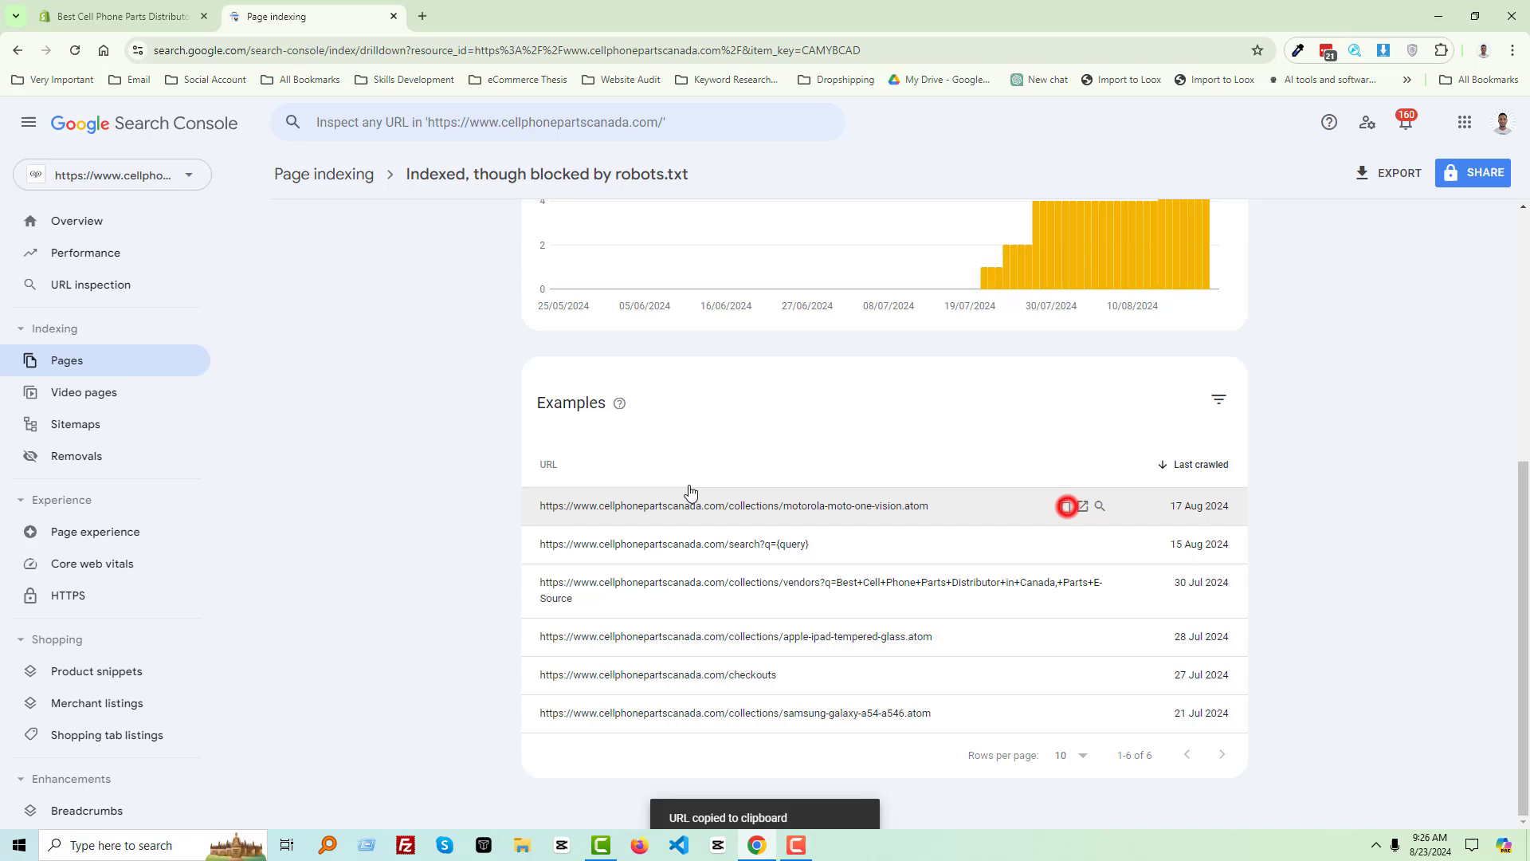
left_click(76, 455)
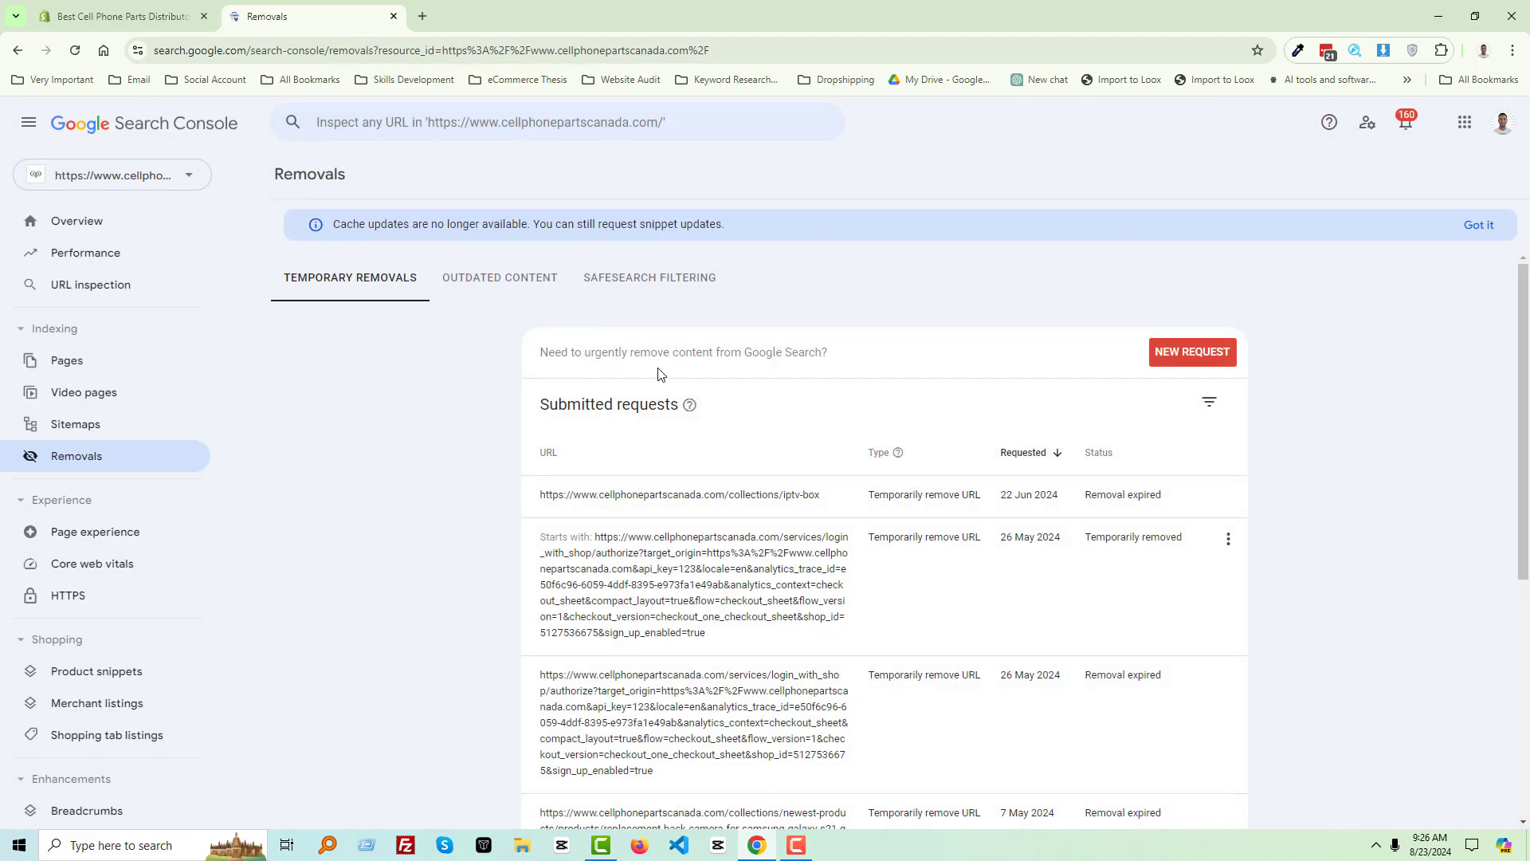
left_click(1187, 361)
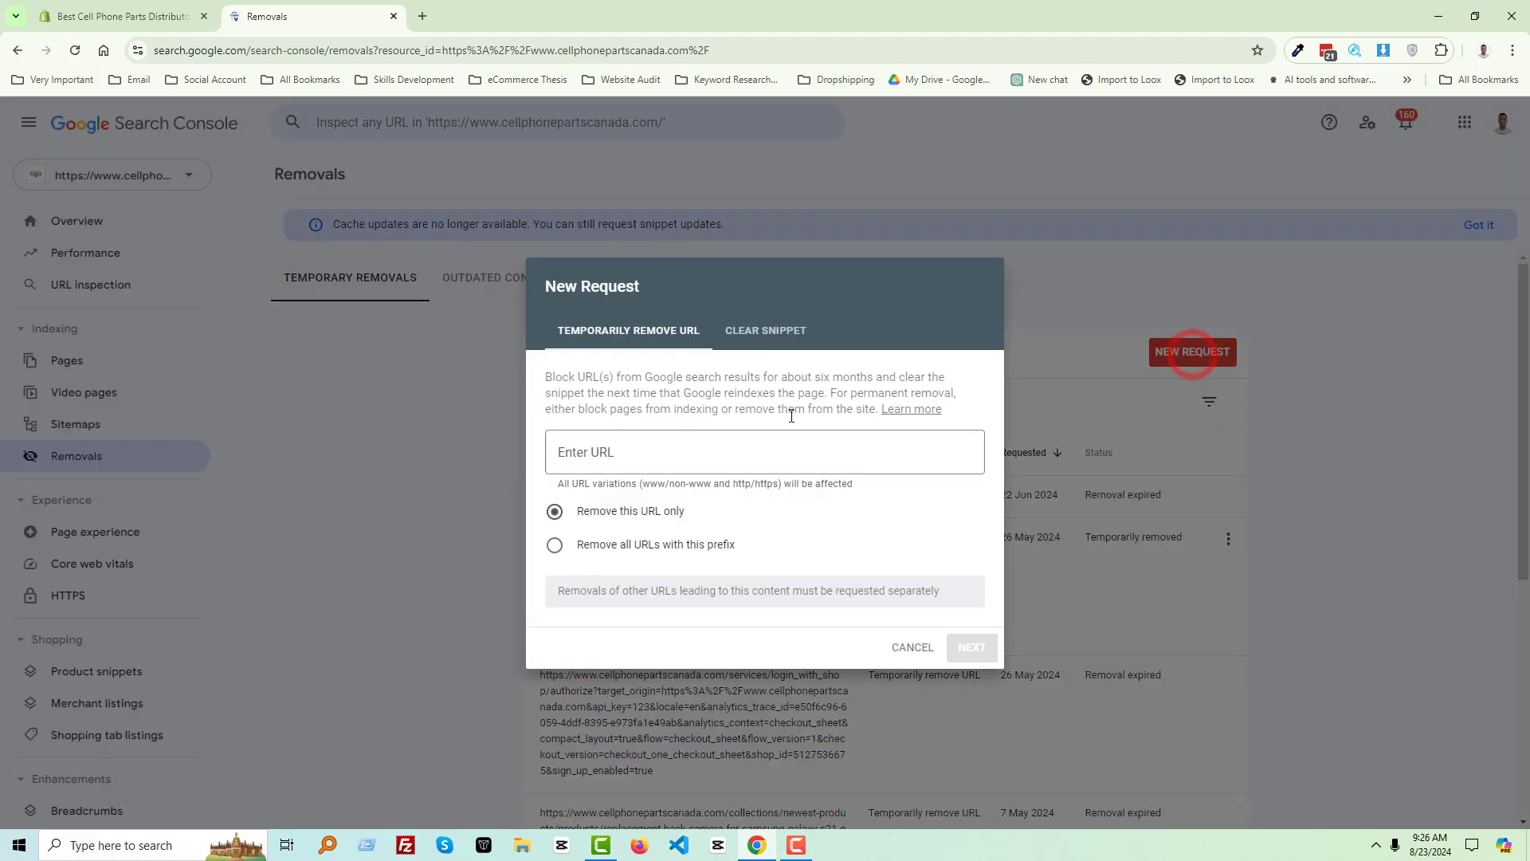
left_click(751, 455)
key("ctrl+v")
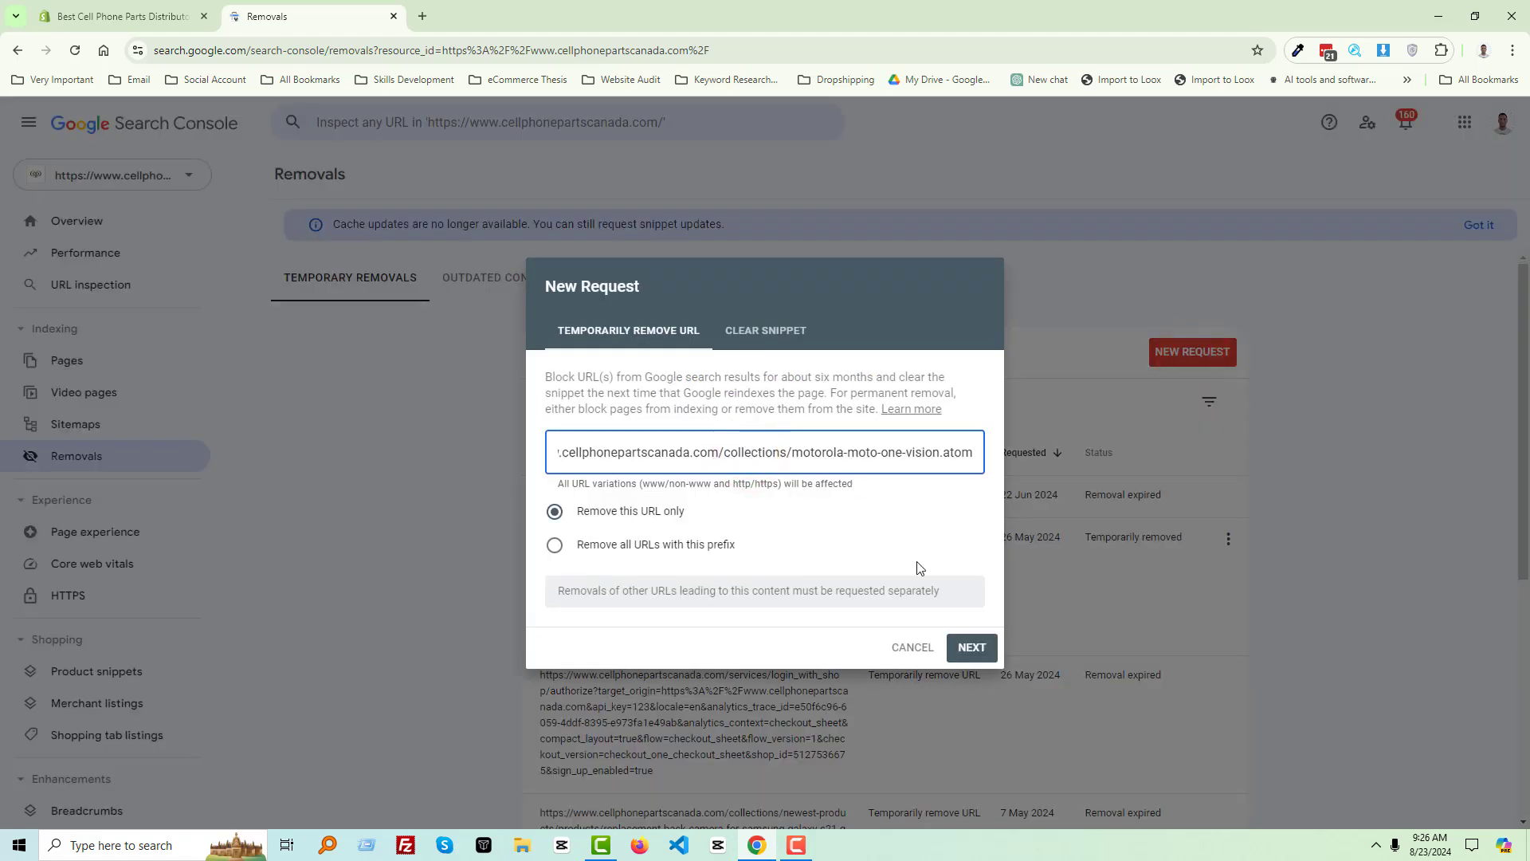
left_click(973, 650)
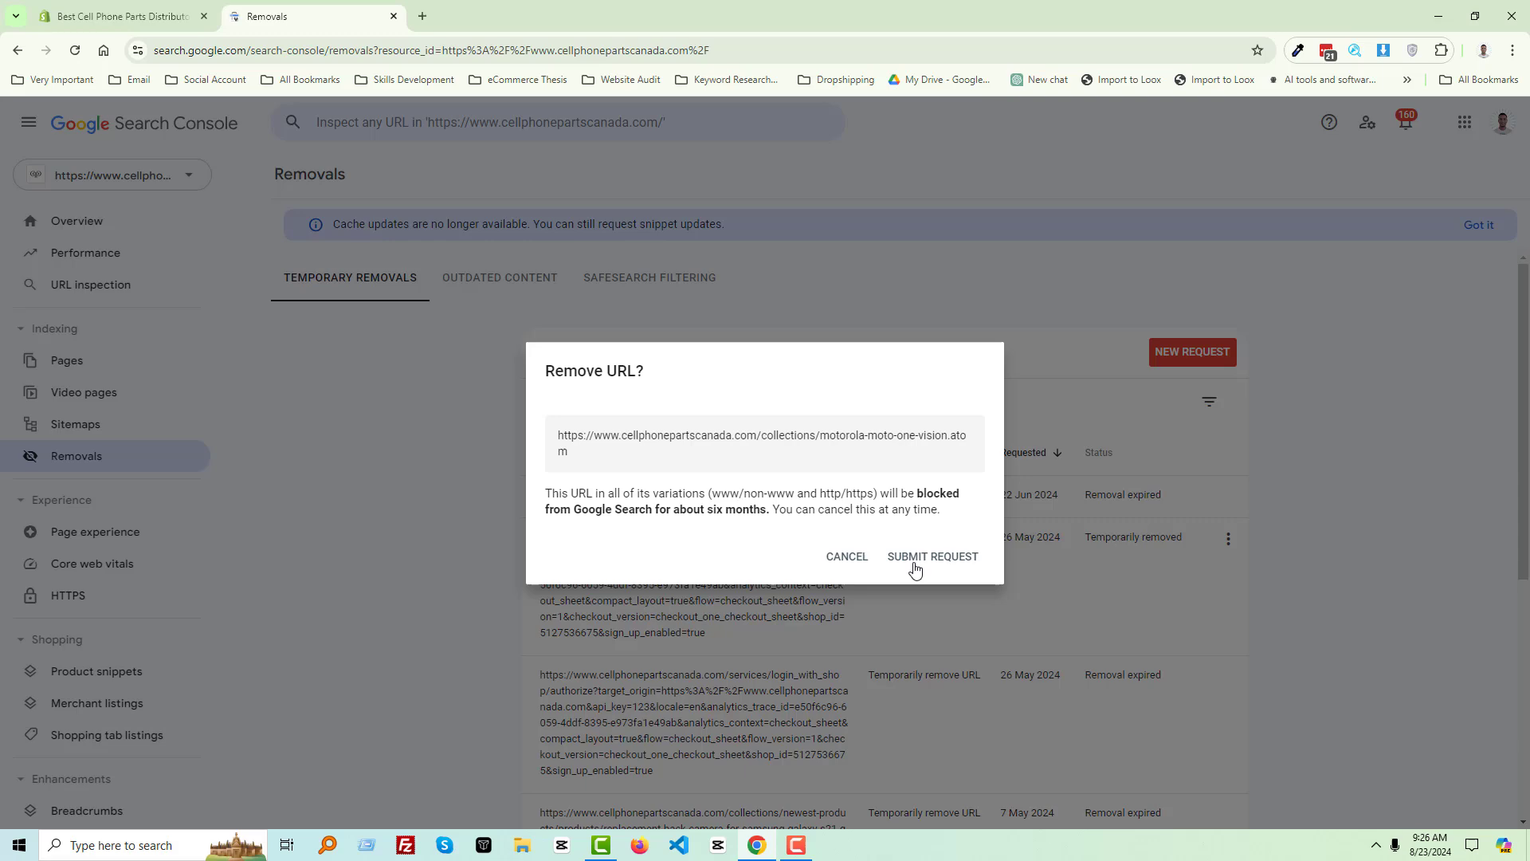
left_click(919, 558)
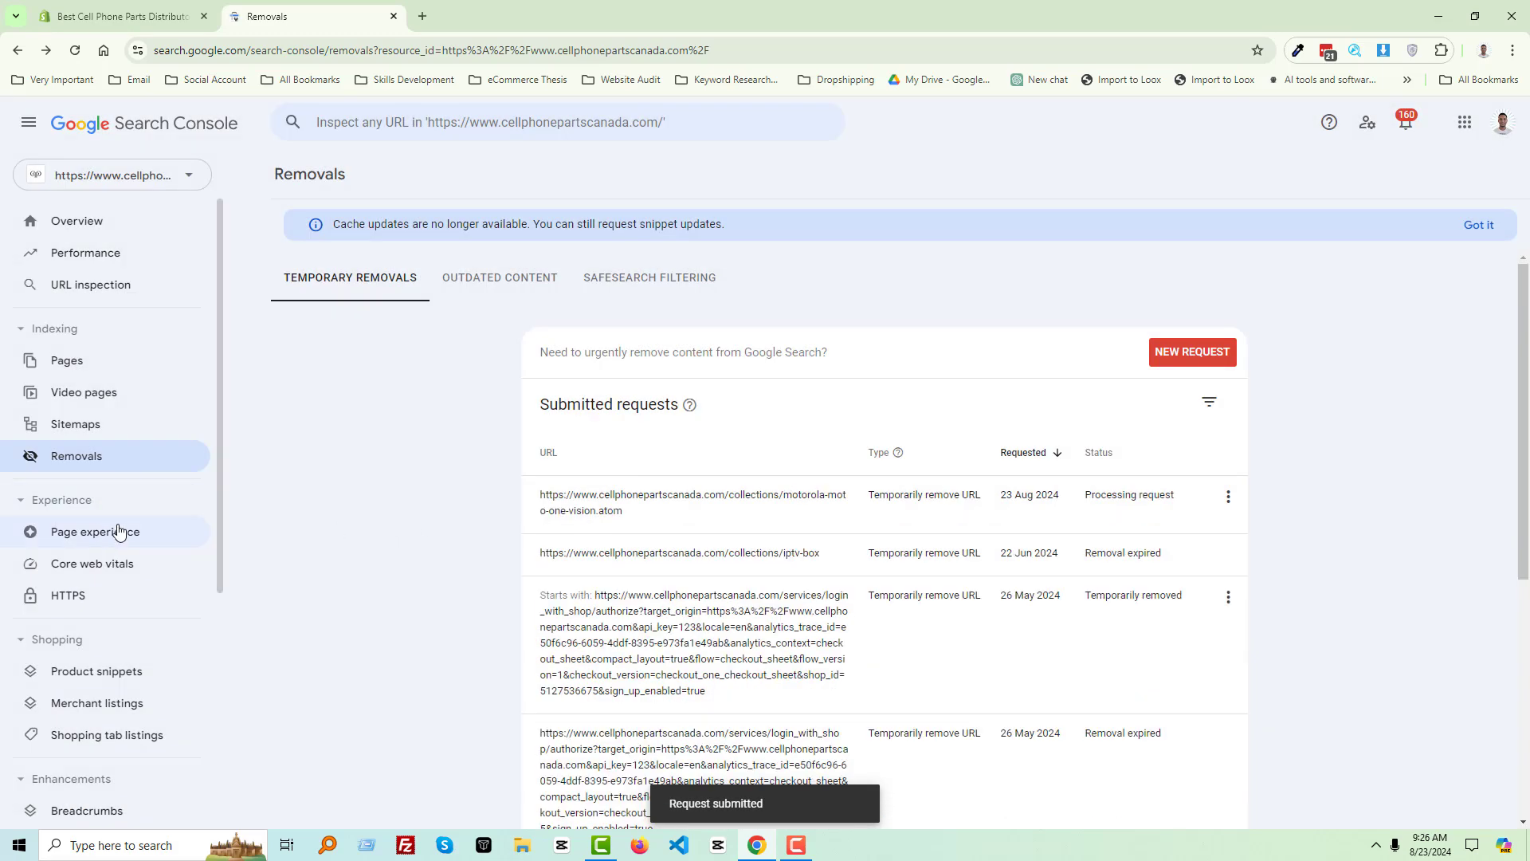
left_click(86, 365)
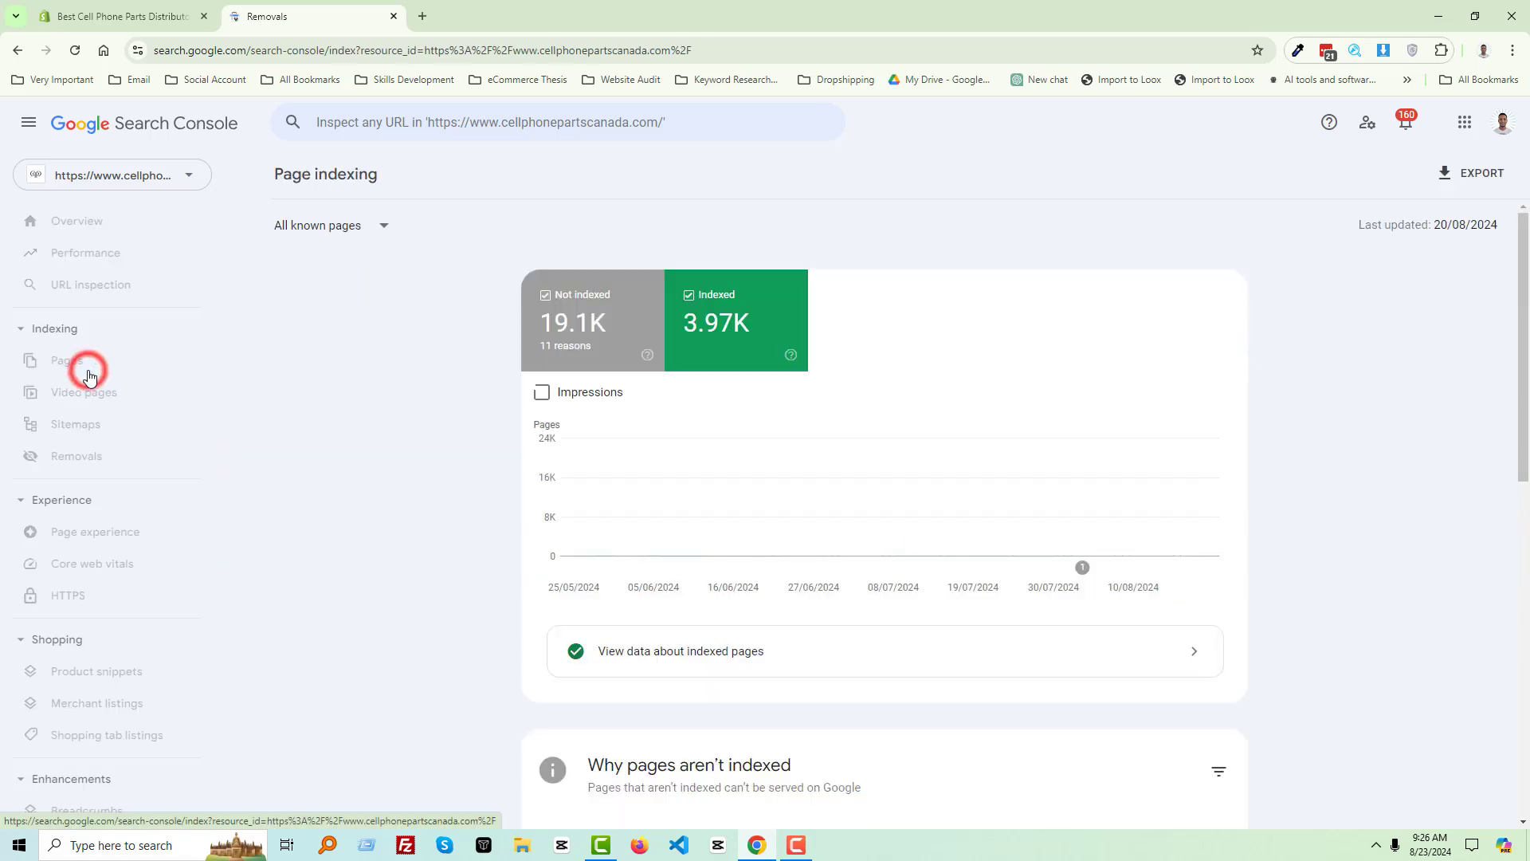
Open the 'Indexed, though blocked by robots.txt' issue and copy the search?q={query} example URL
scroll(771, 687, "down", 10)
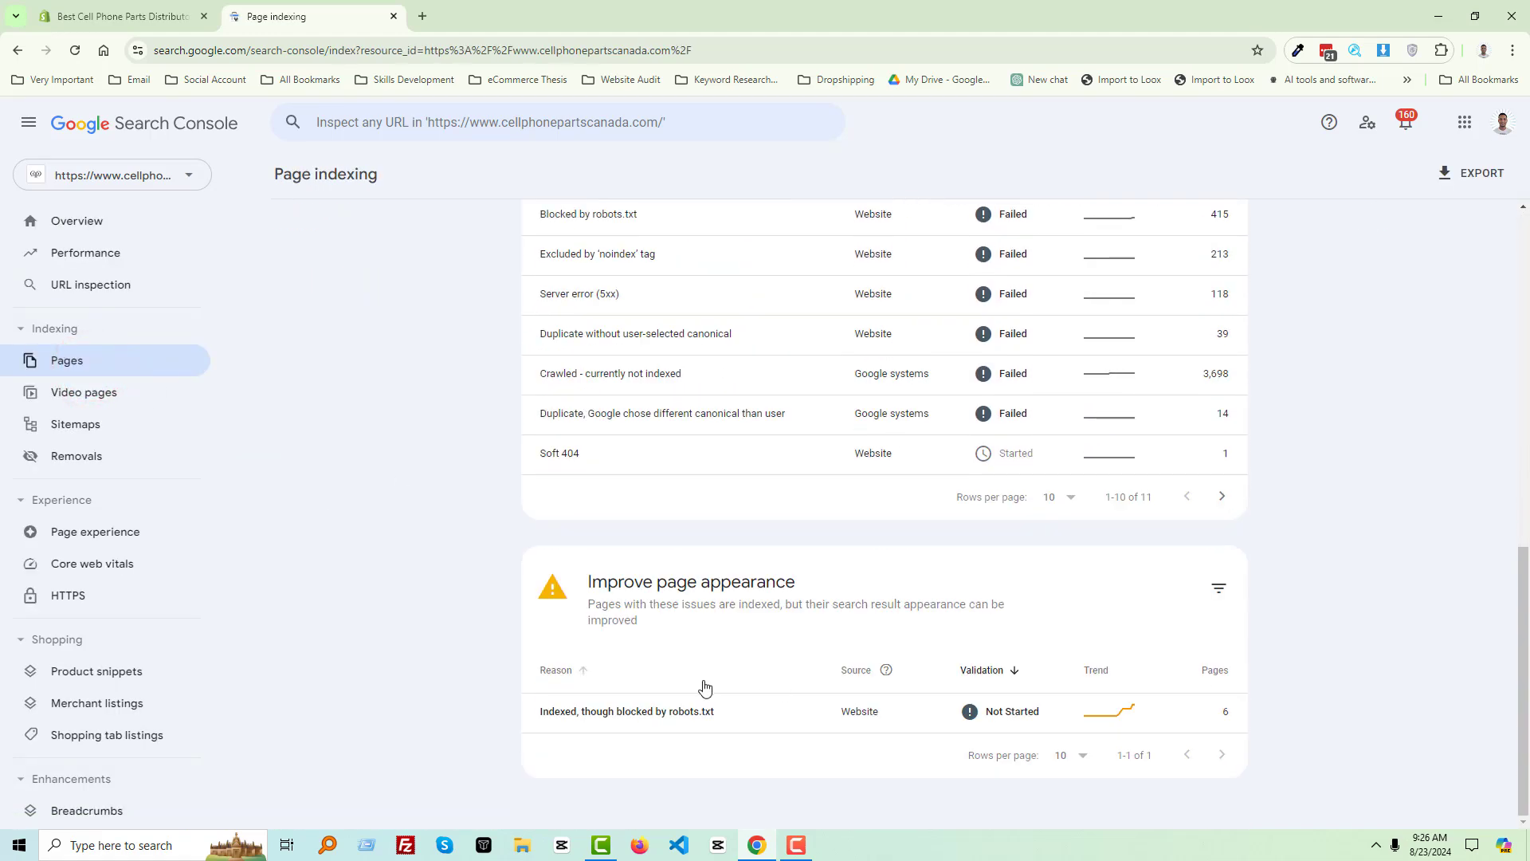
left_click(651, 716)
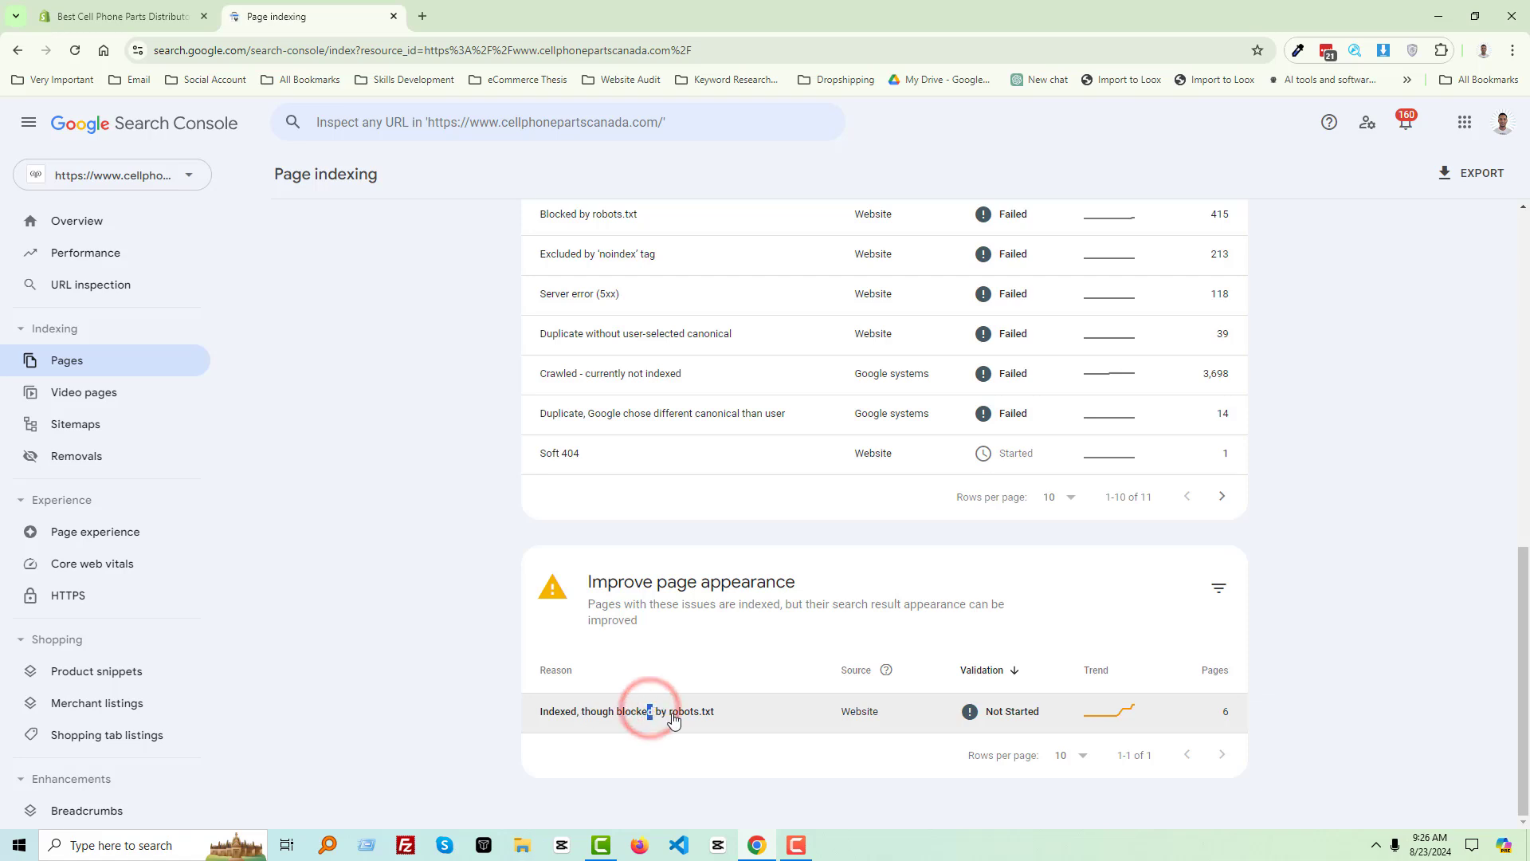
left_click(313, 682)
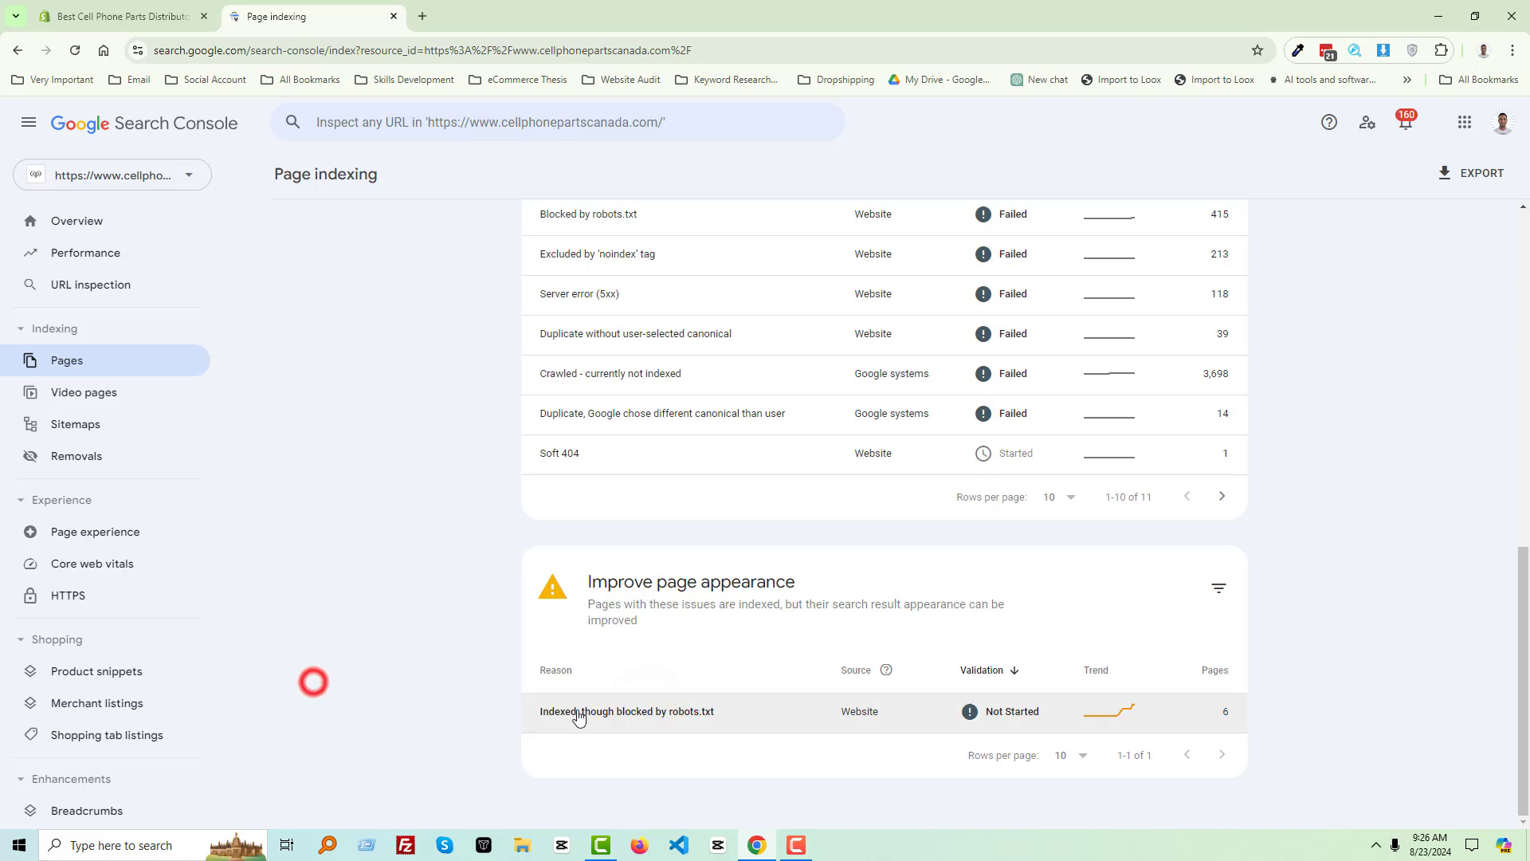
left_click(701, 711)
scroll(650, 649, "down", 5)
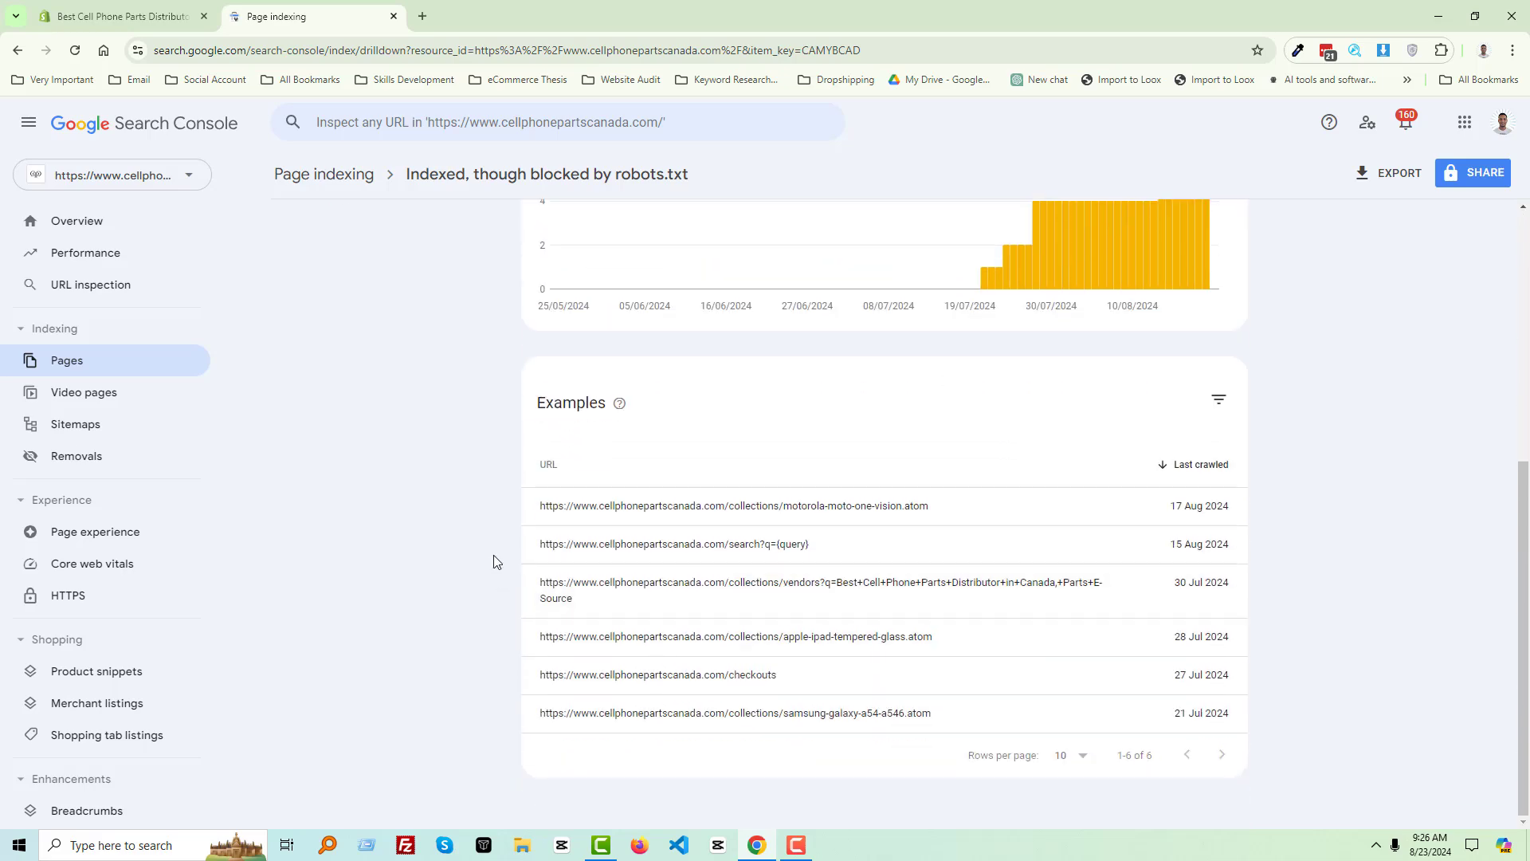
left_click(1064, 545)
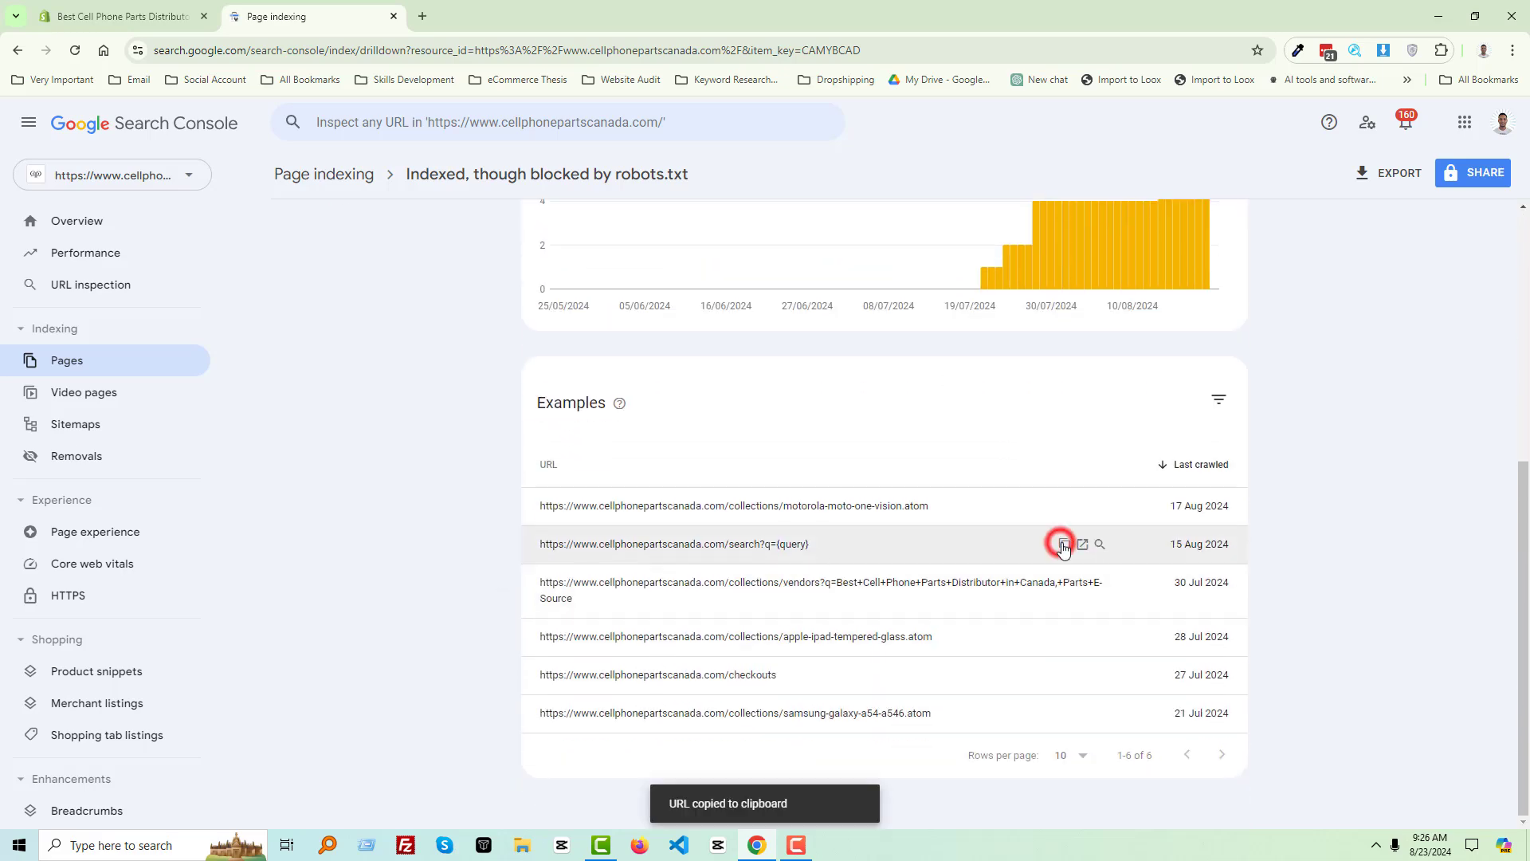
Submit a temporary removal request for the search?q={query} URL from a new Removals tab
left_click(92, 459)
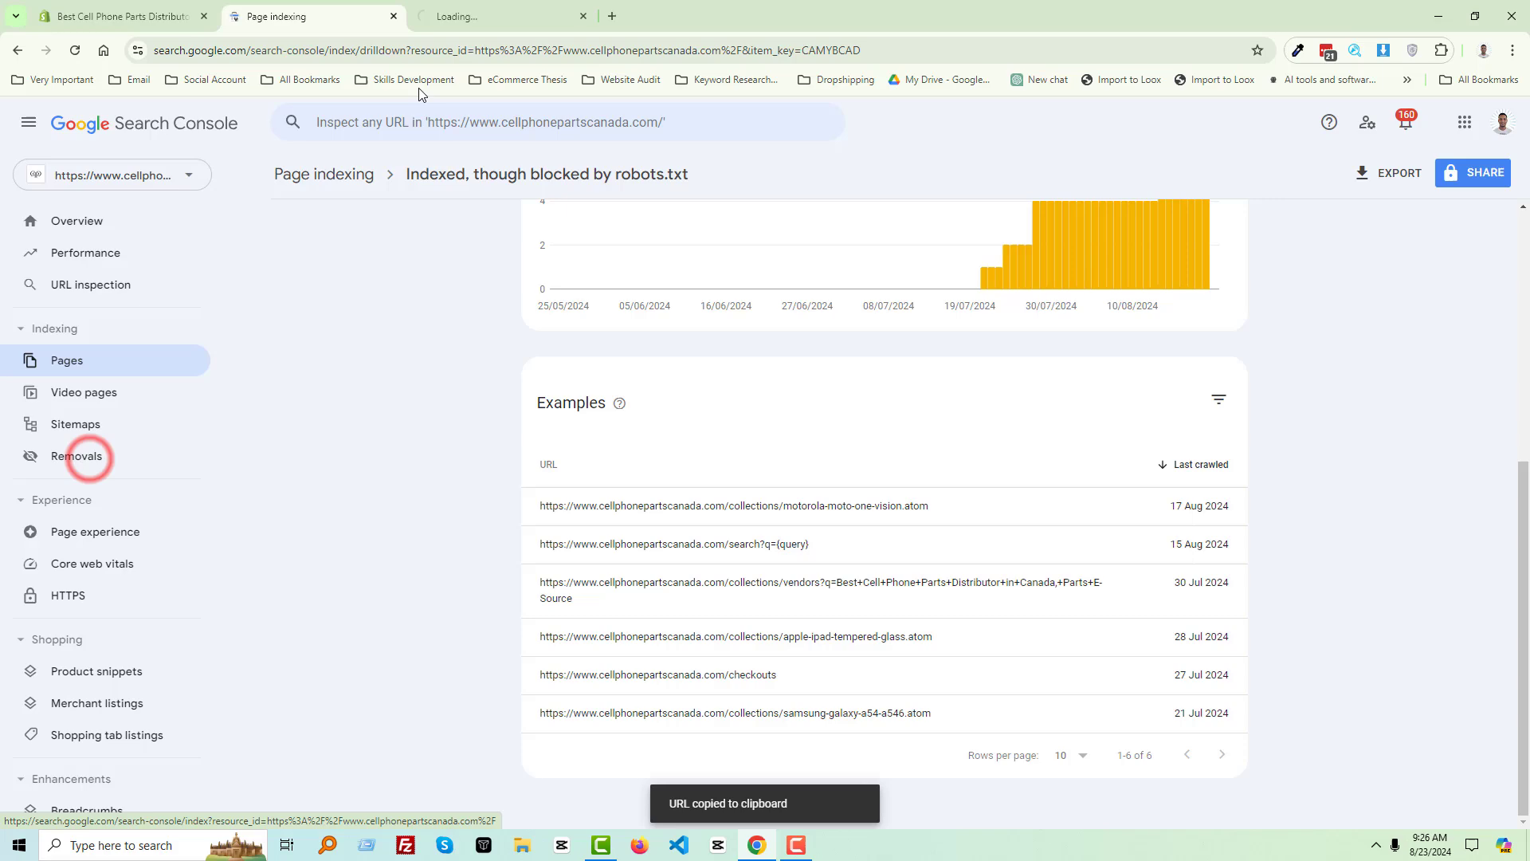
left_click(459, 17)
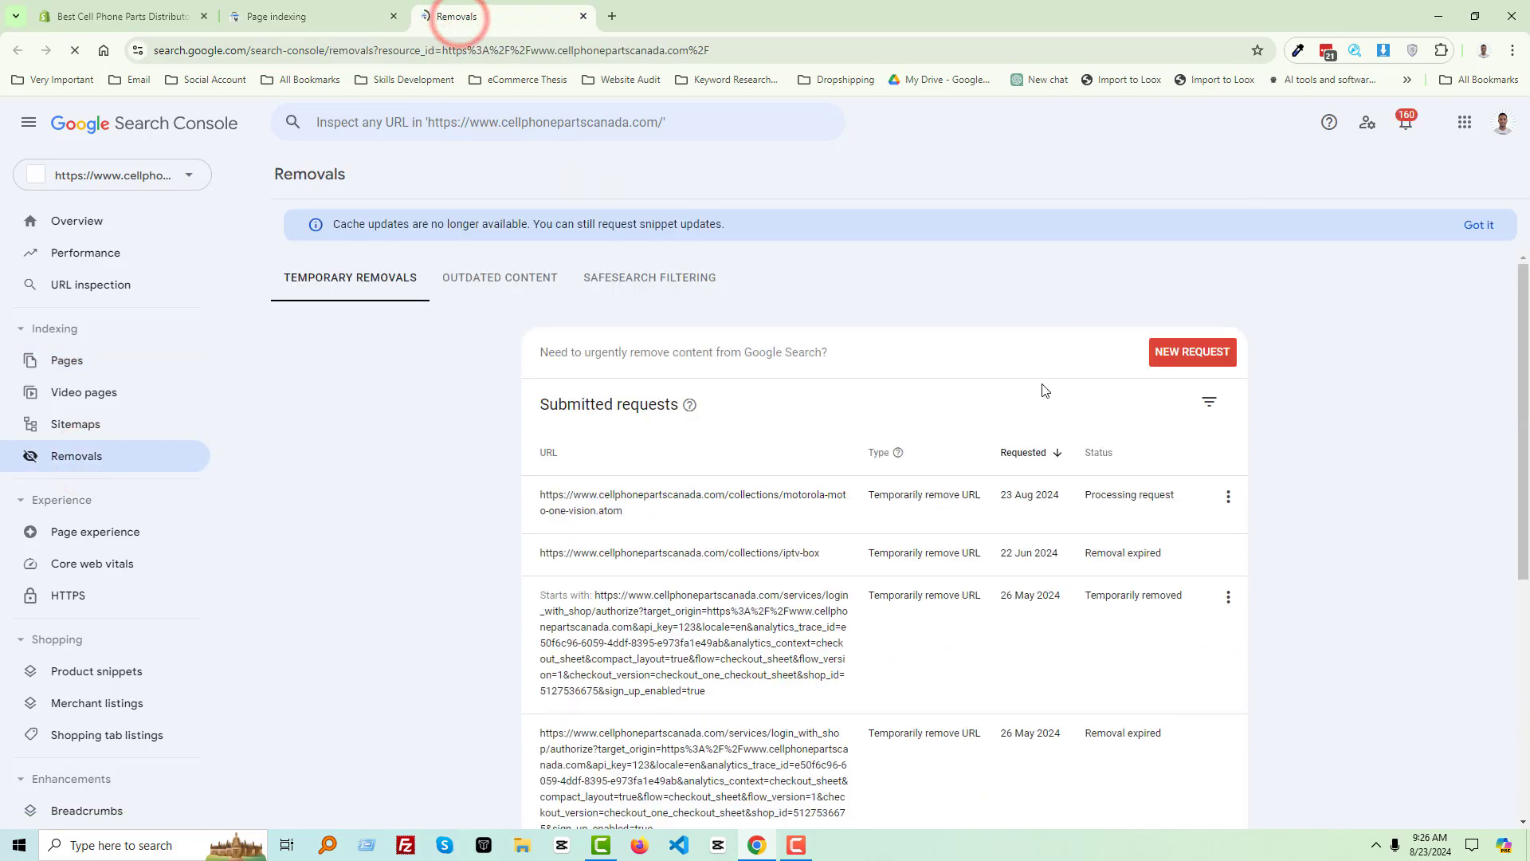
left_click(1190, 351)
left_click(812, 444)
key("ctrl+v")
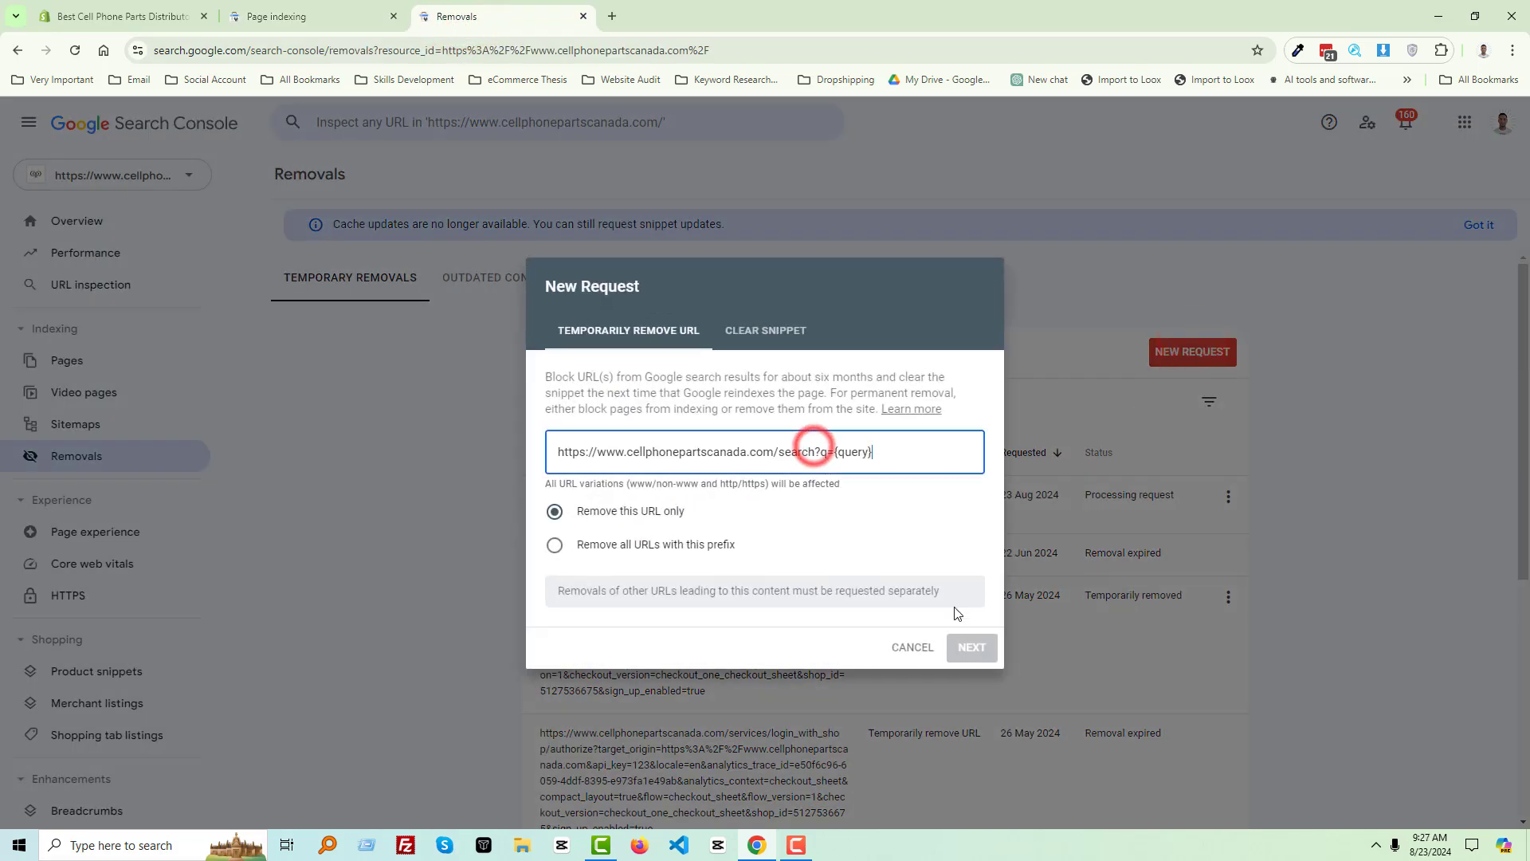
left_click(969, 645)
left_click(943, 548)
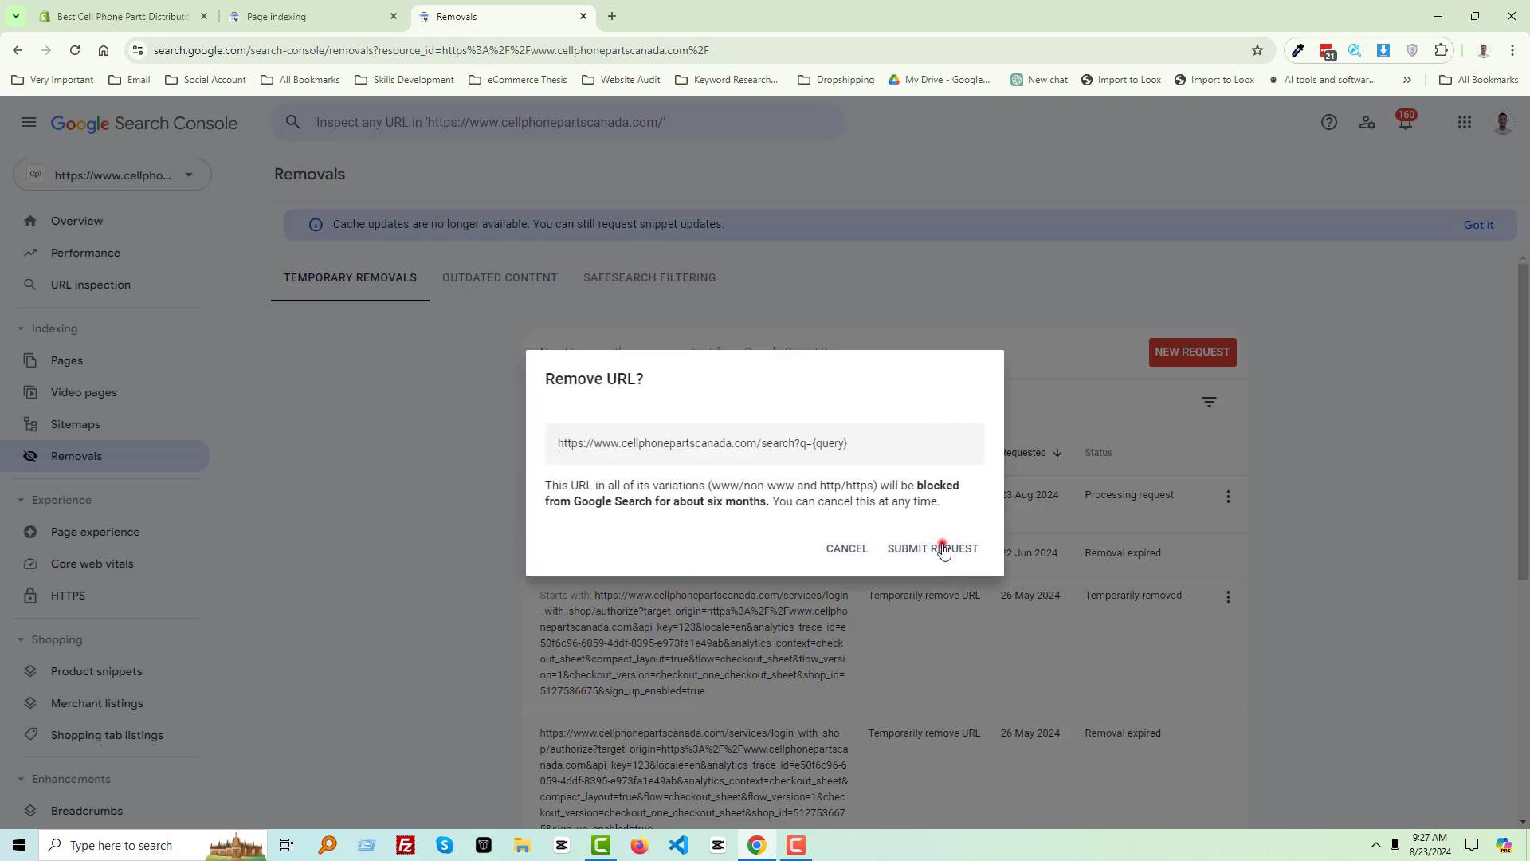
Submit a temporary removal request for the vendors collection URL
left_click(339, 15)
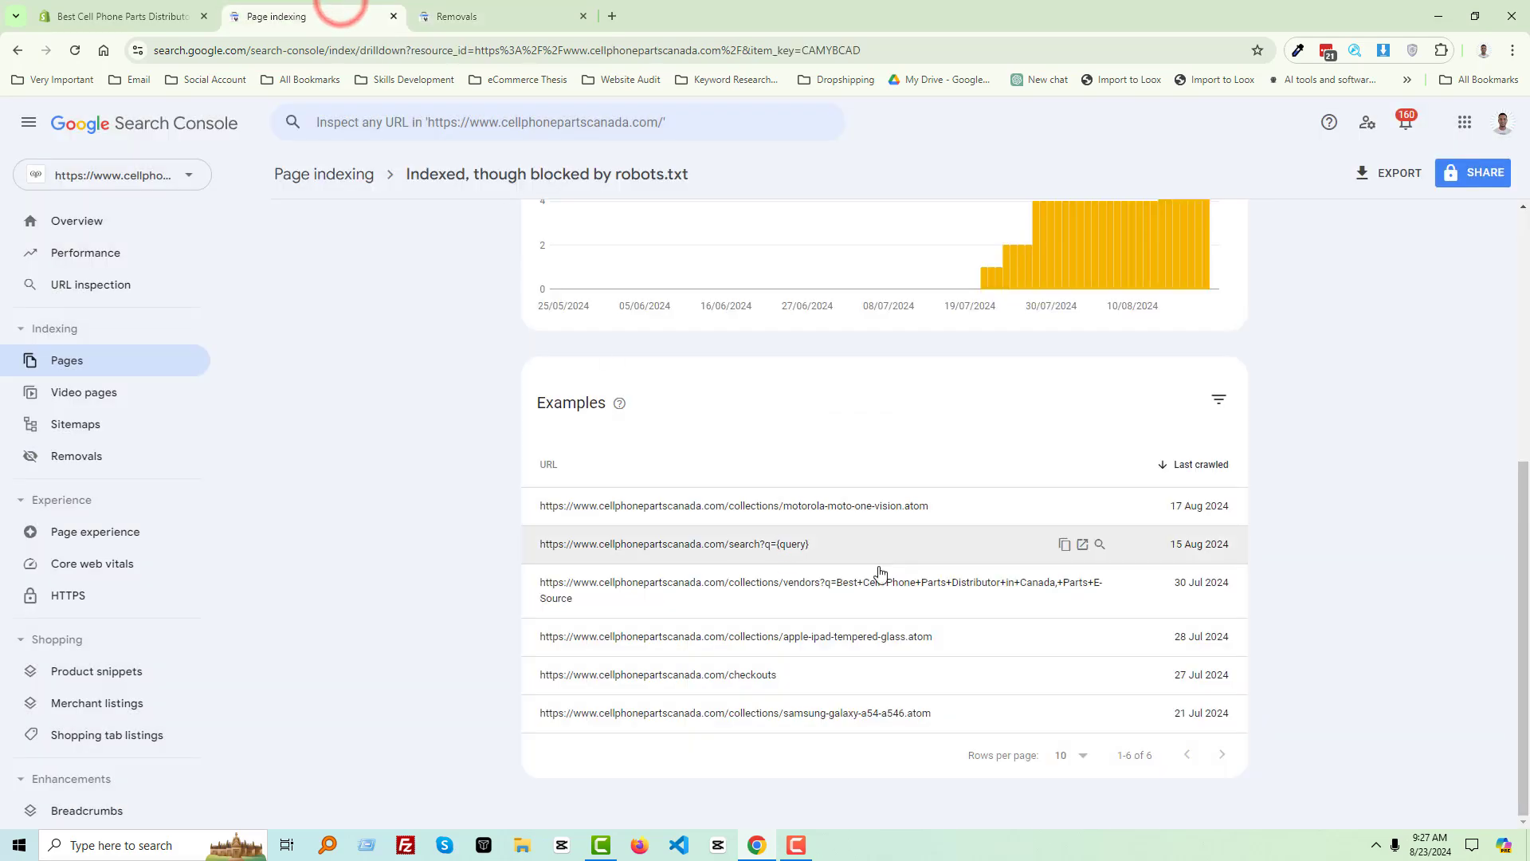
left_click(1065, 599)
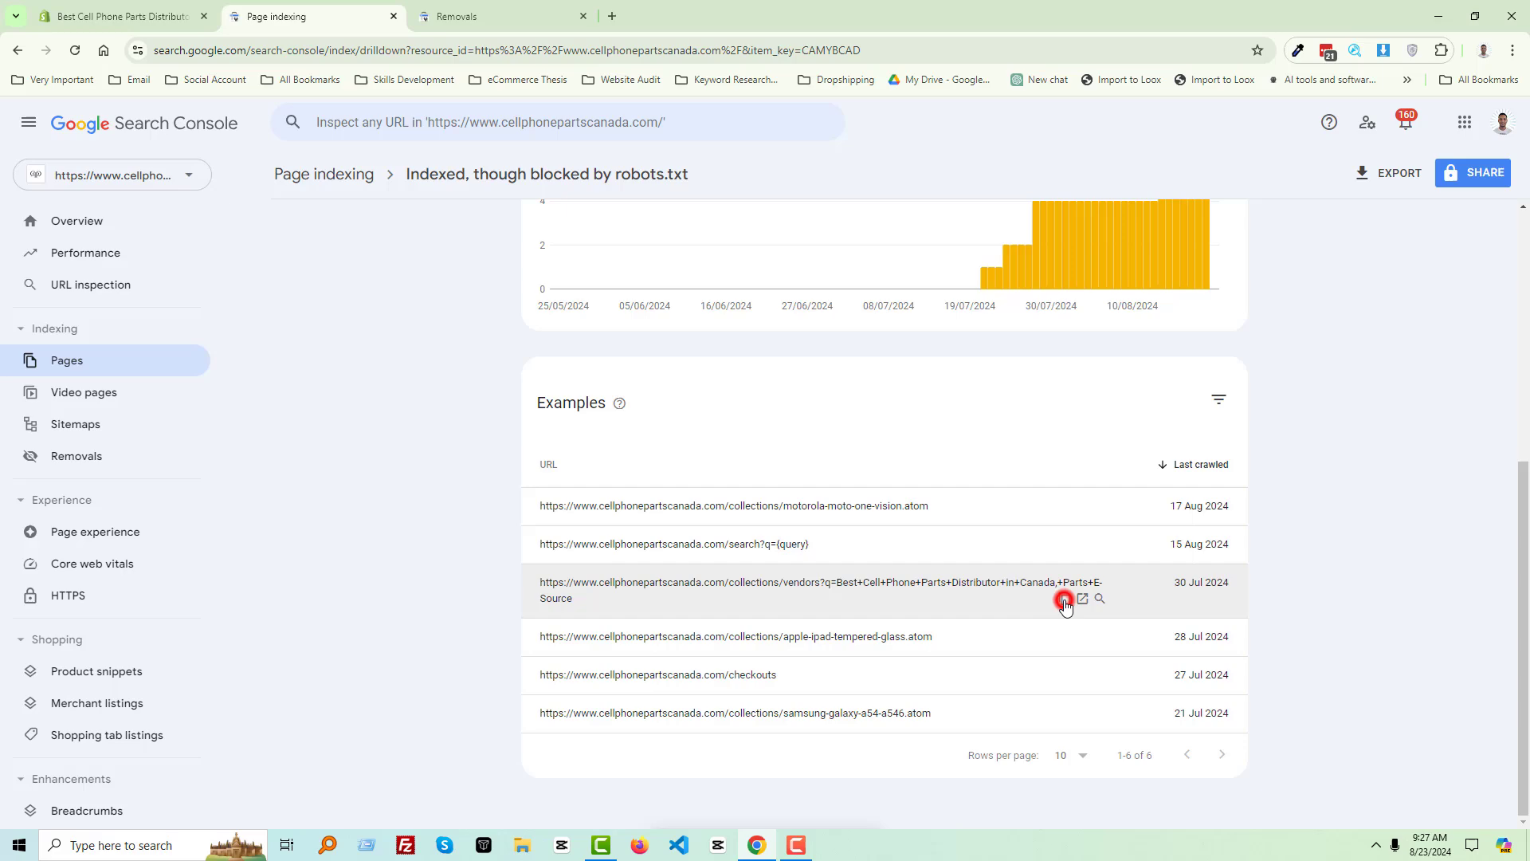
left_click(479, 14)
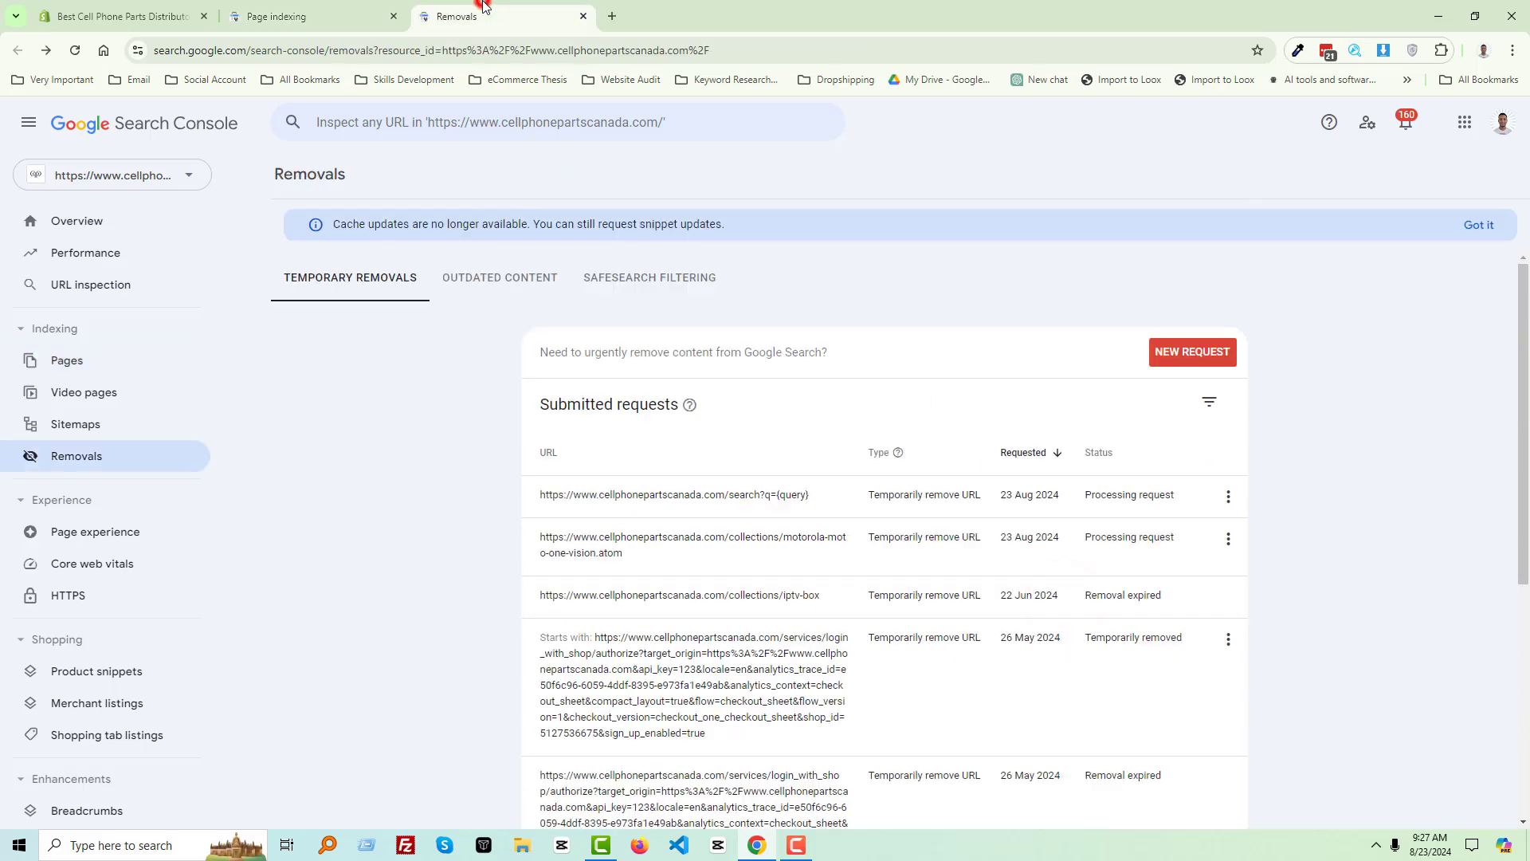
left_click(1173, 351)
left_click(791, 451)
key("ctrl+v")
left_click(969, 646)
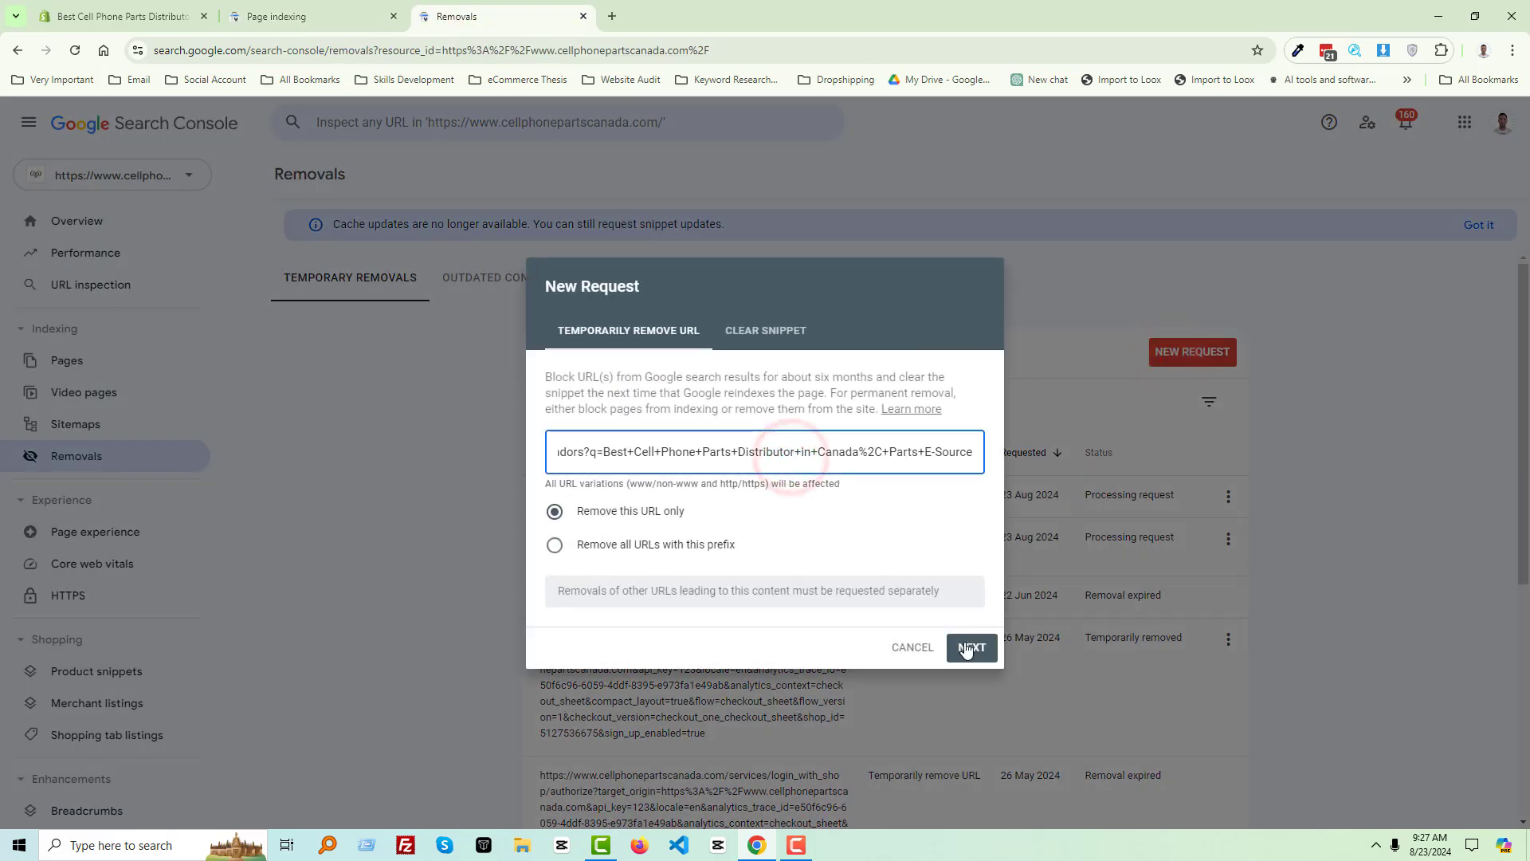
left_click(938, 558)
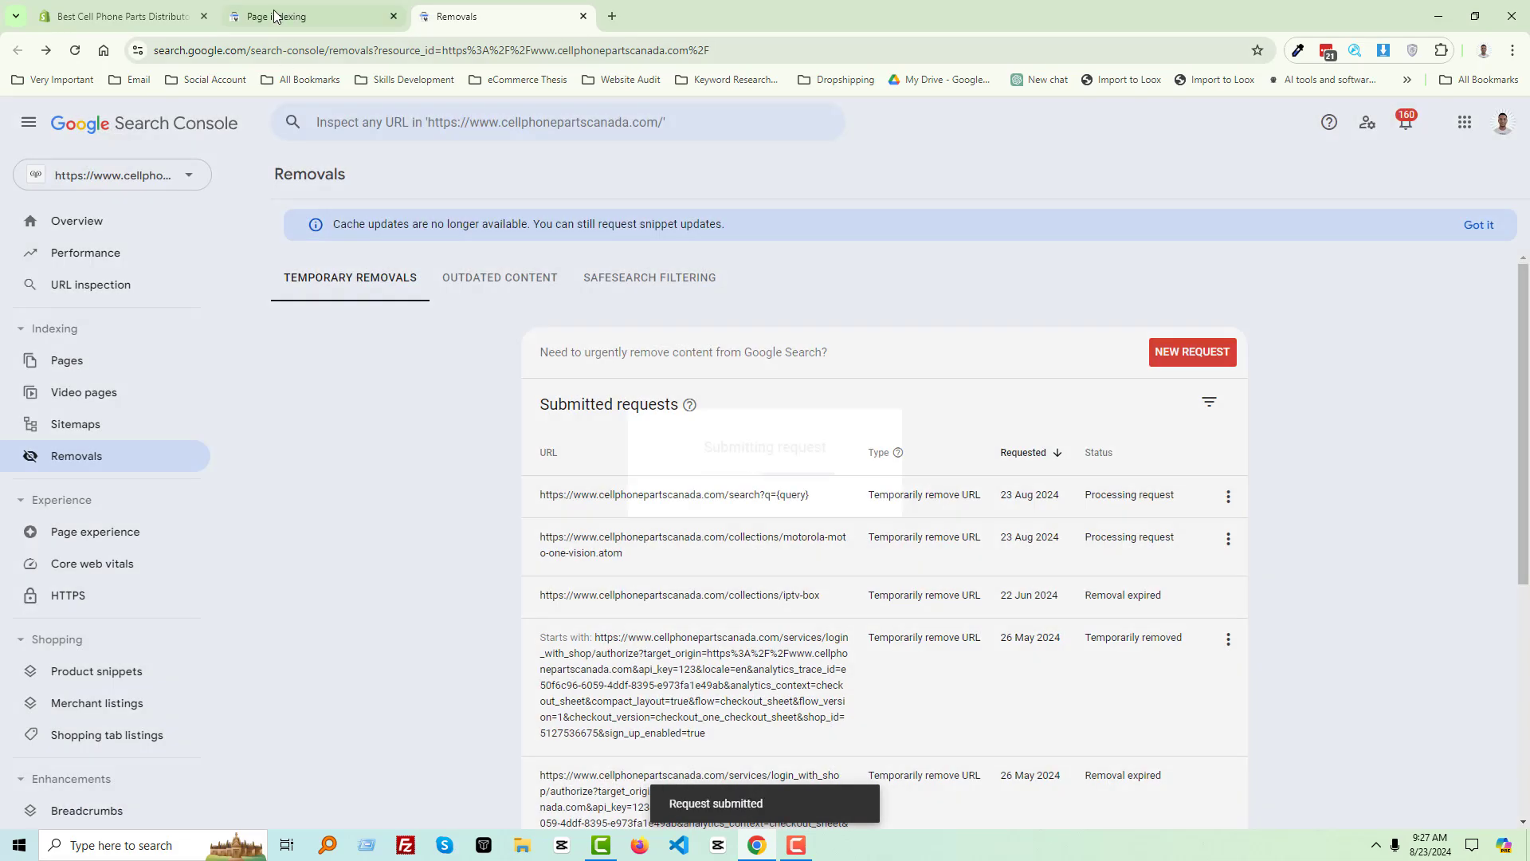
Submit a temporary removal request for the apple-ipad-tempered-glass.atom URL
left_click(275, 10)
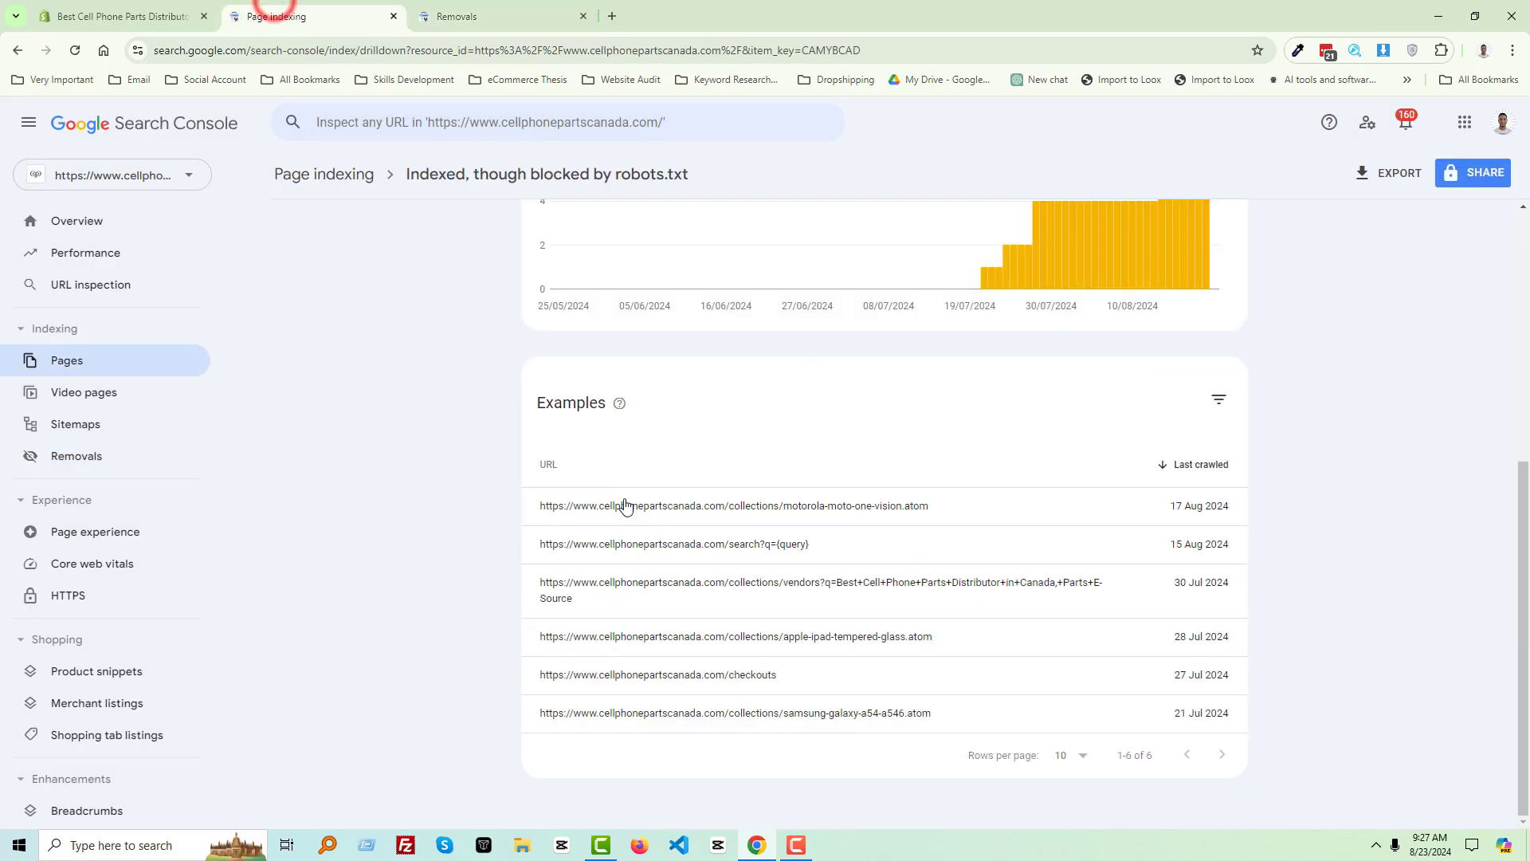
mouse_move(871, 636)
left_click(1065, 636)
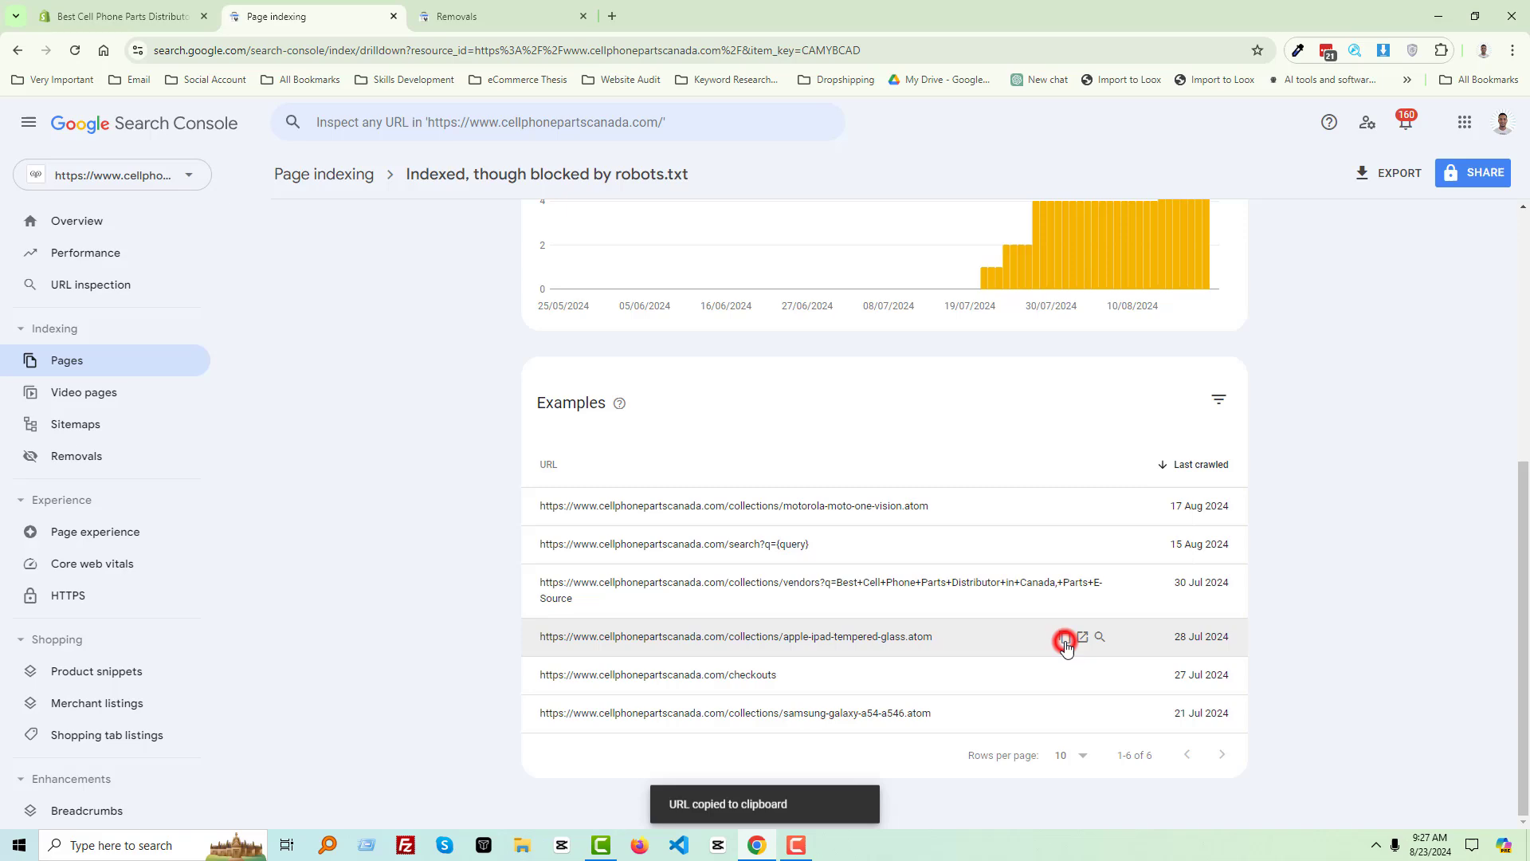
left_click(457, 16)
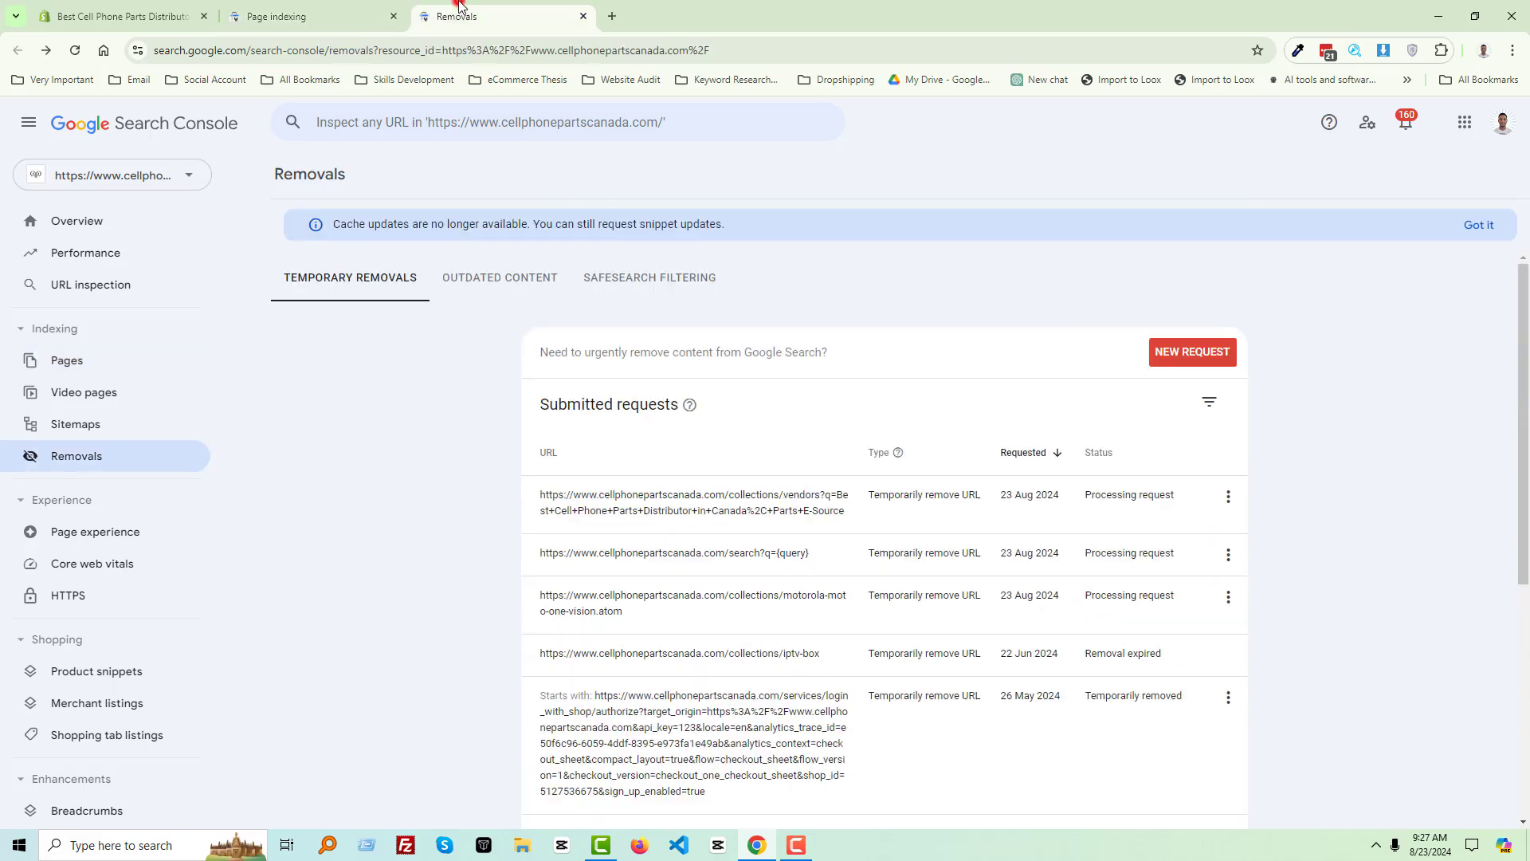
left_click(1171, 353)
left_click(701, 458)
key("ctrl+v")
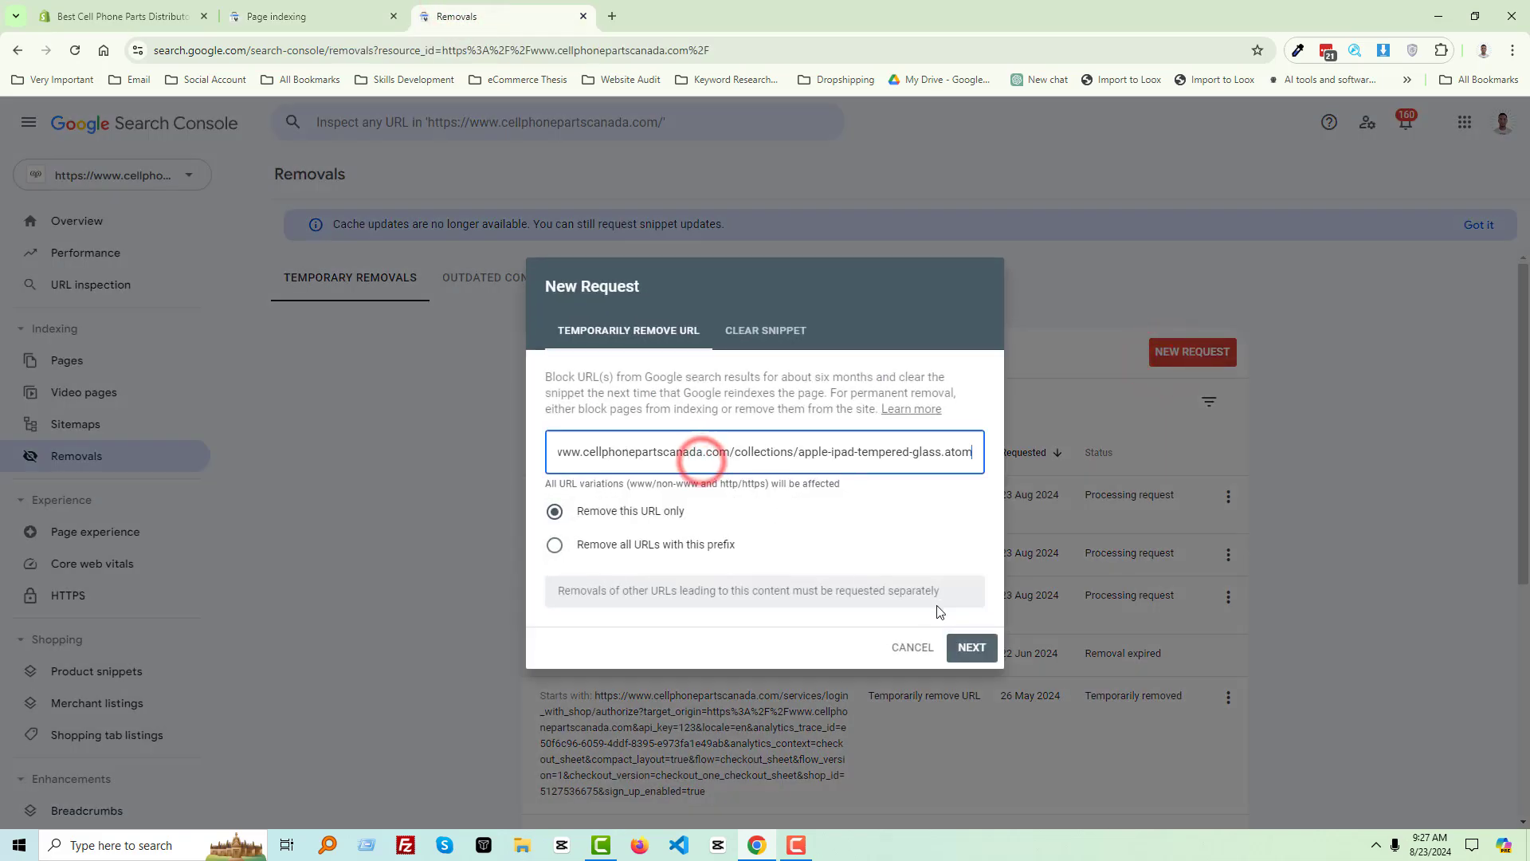
left_click(971, 646)
left_click(948, 556)
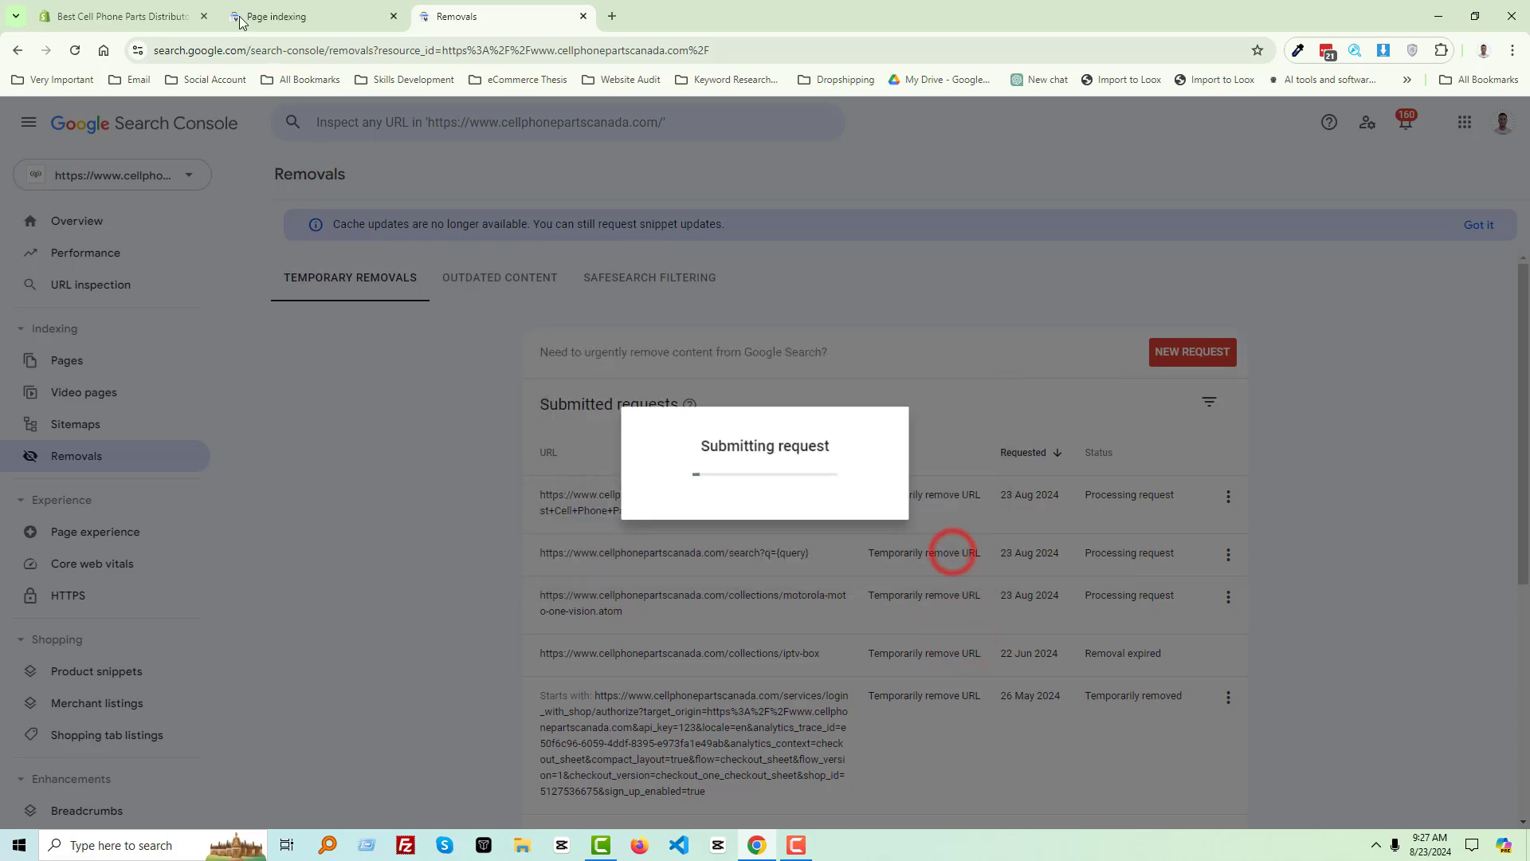
left_click(277, 16)
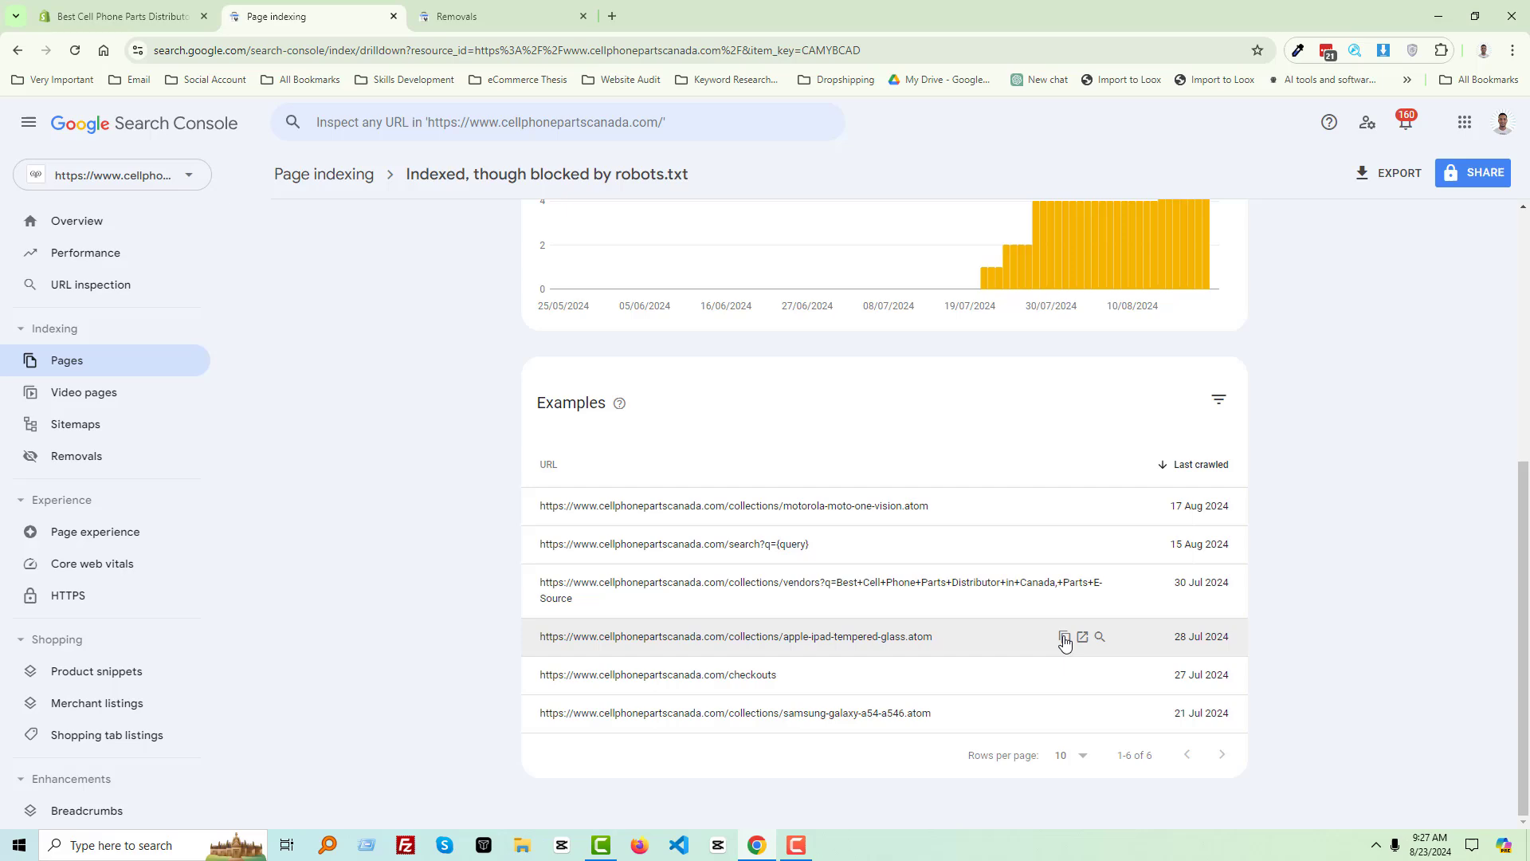
Start a new removal request with the apple-ipad-tempered-glass.atom URL pasted in
left_click(1064, 636)
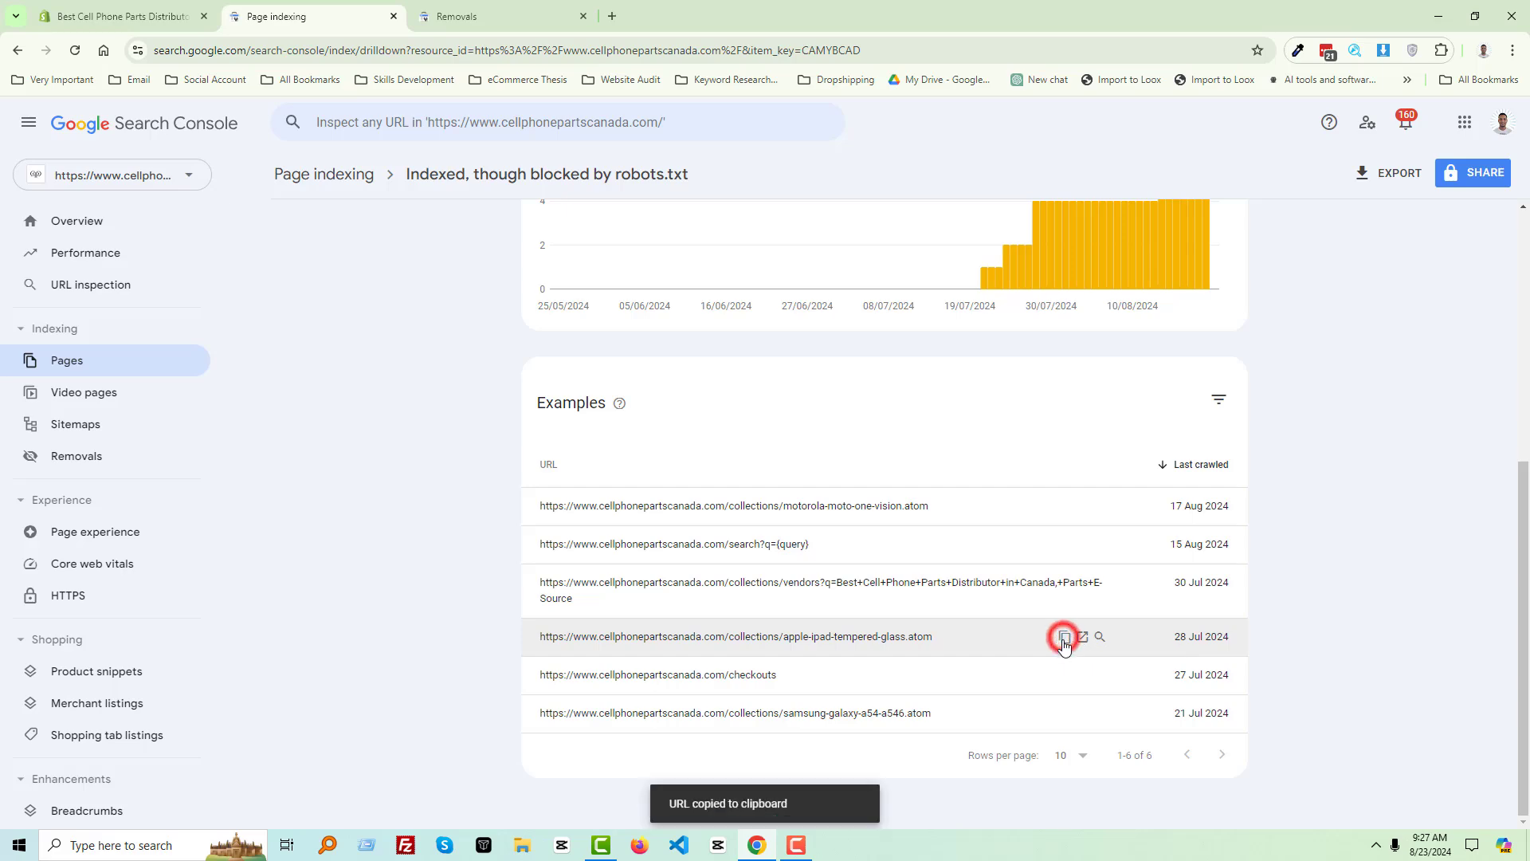
left_click(488, 14)
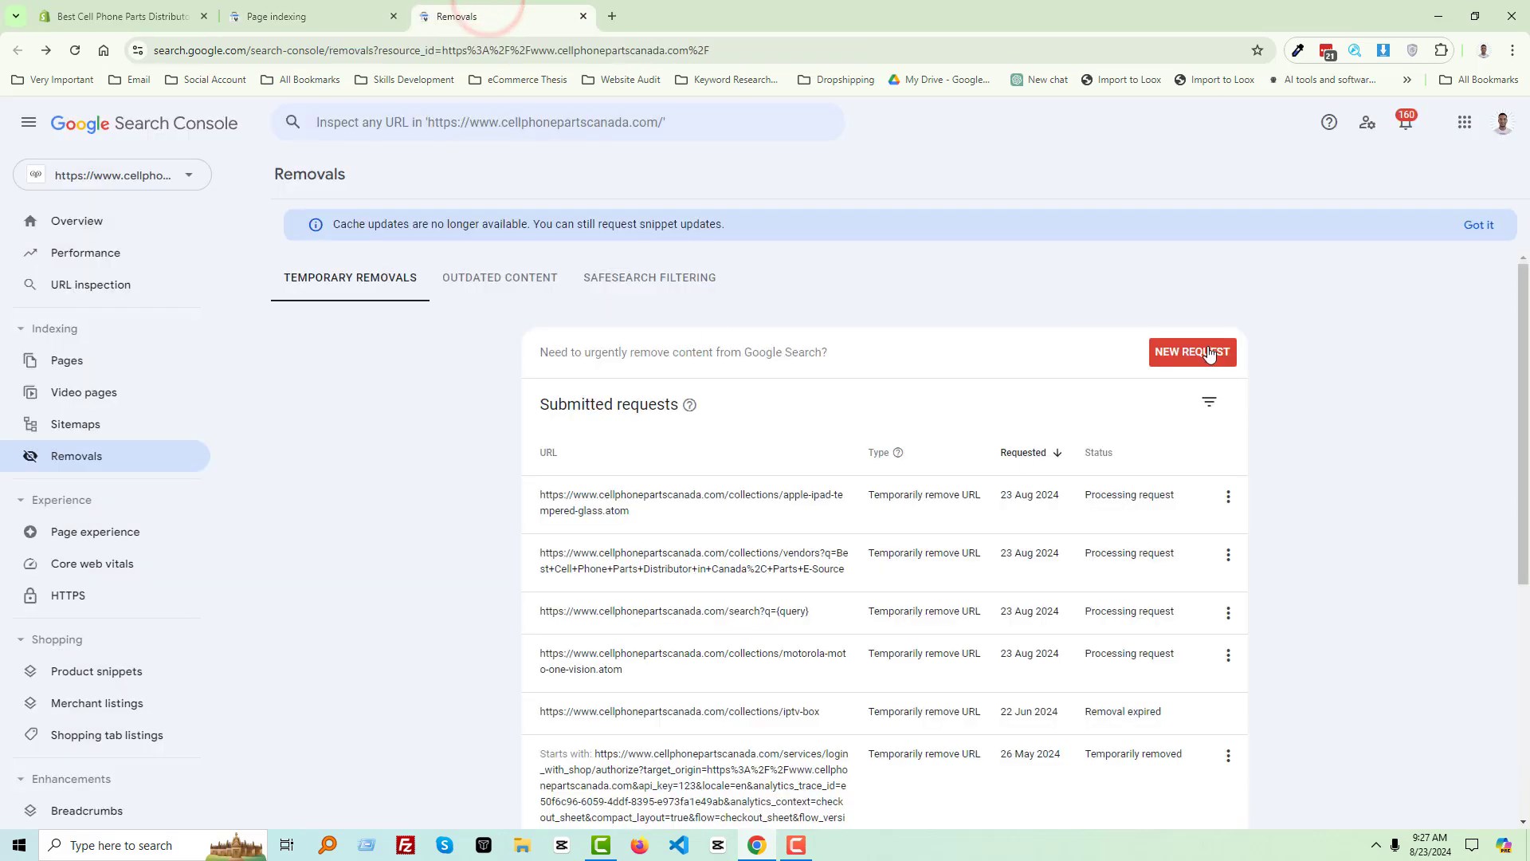
left_click(1210, 351)
left_click(872, 438)
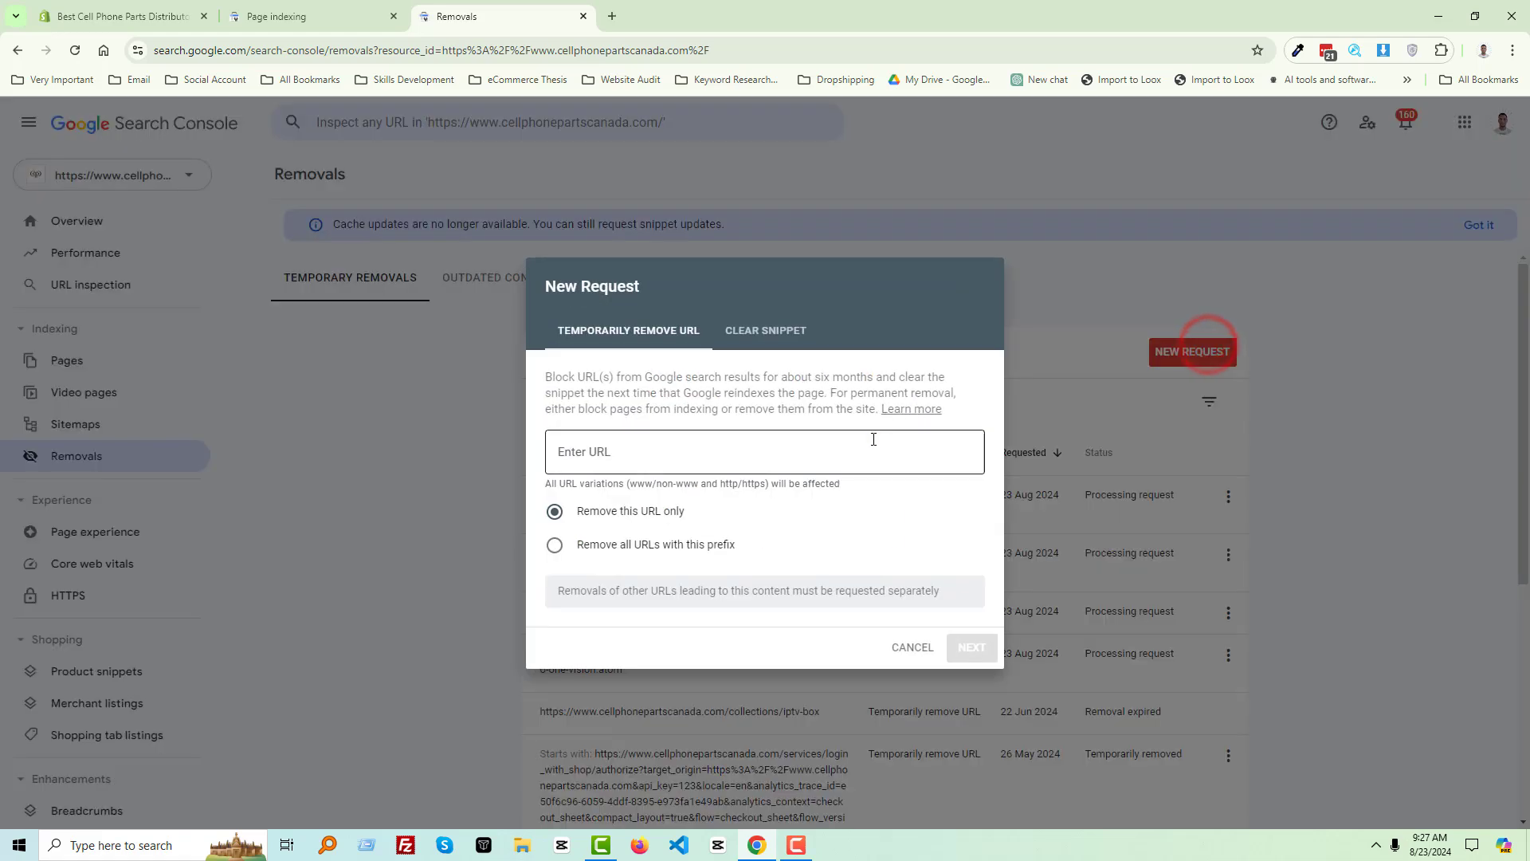
key("ctrl+v")
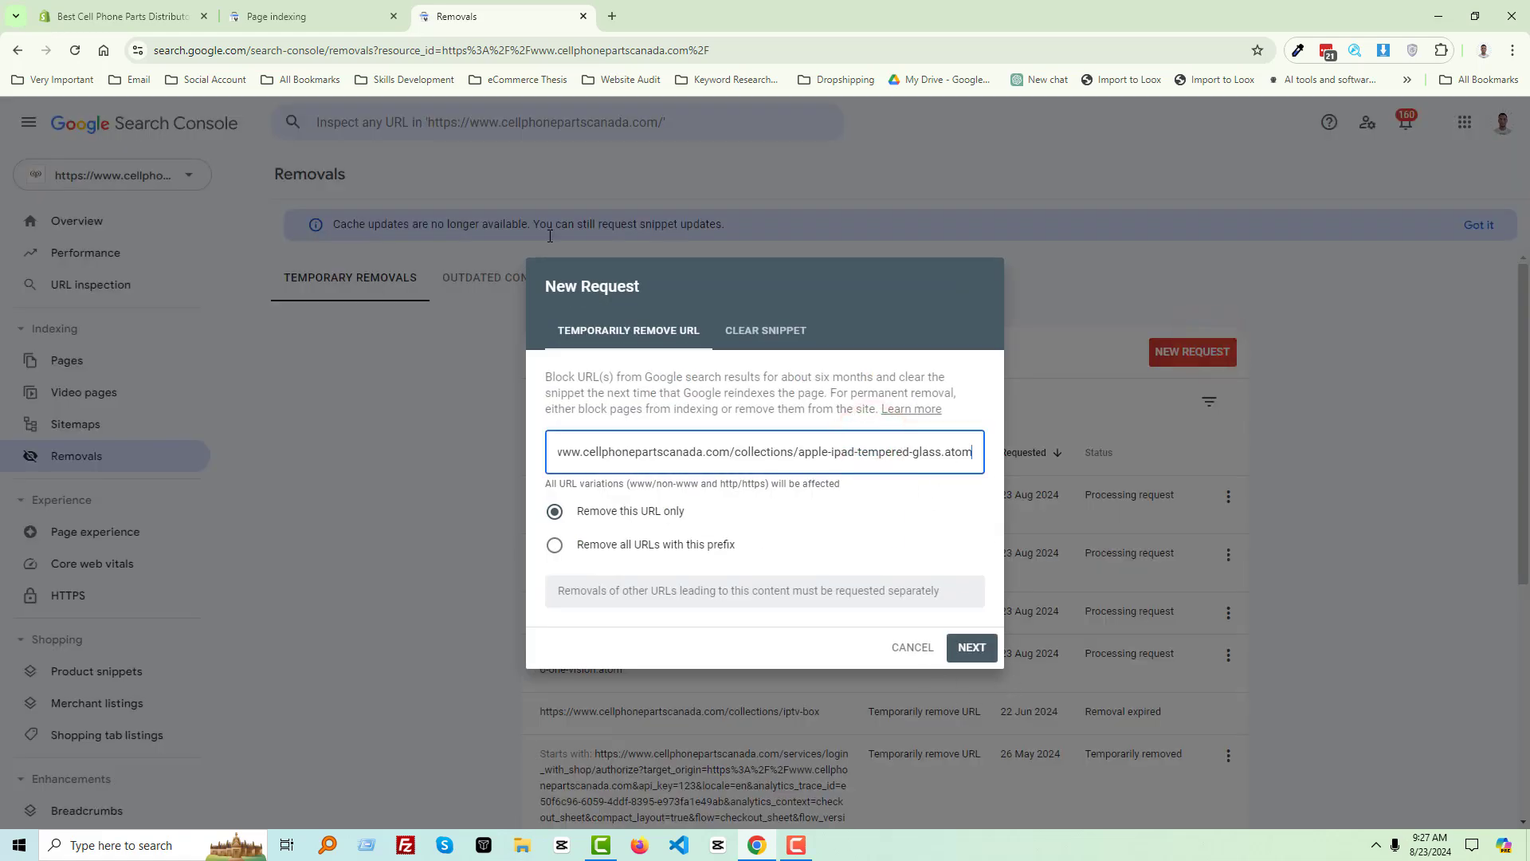
left_click(275, 15)
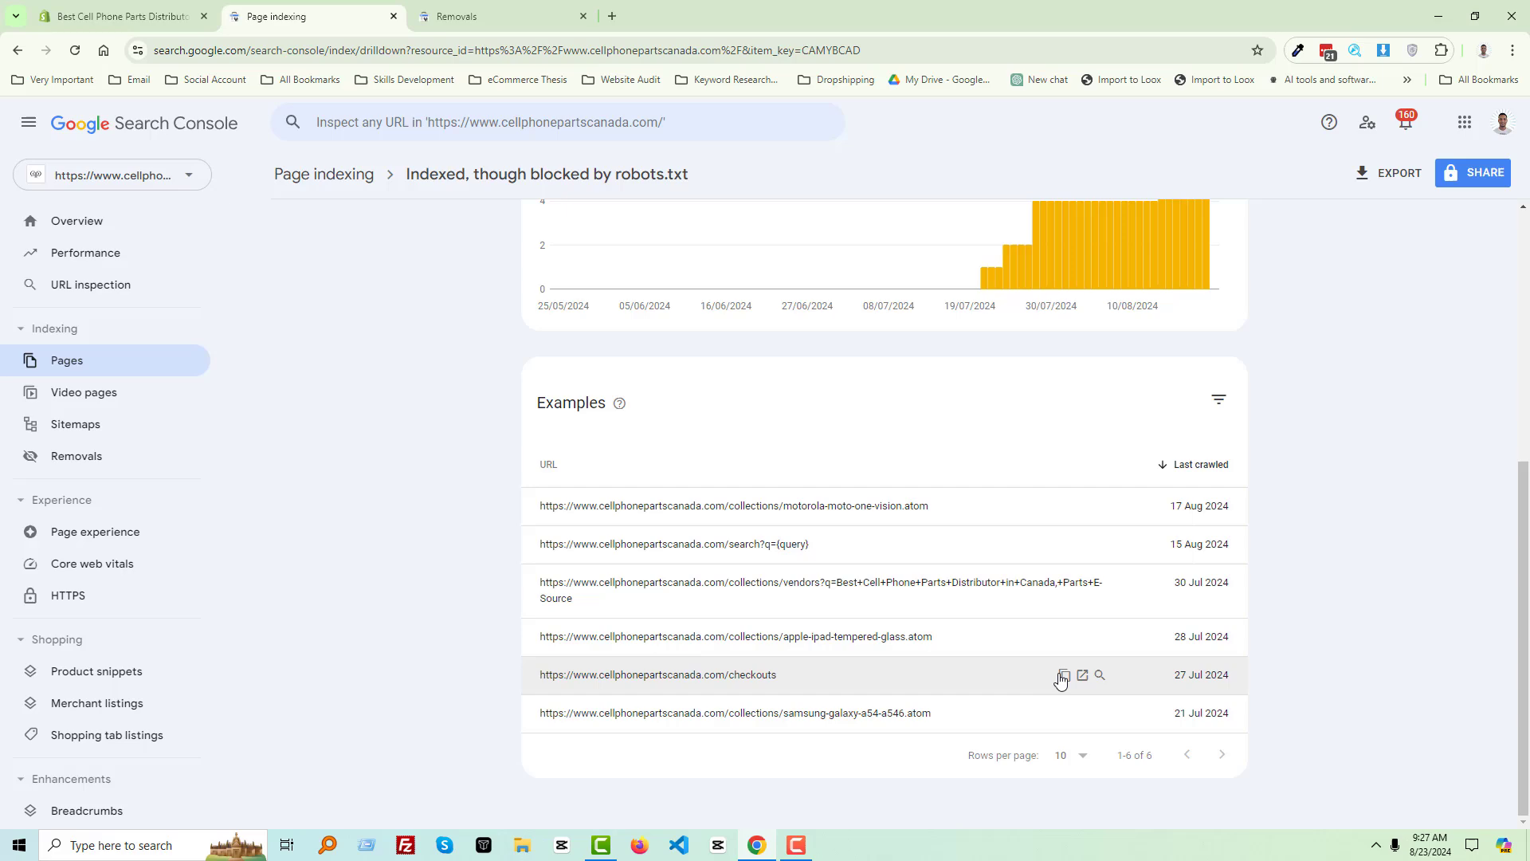
Replace the request URL with /checkouts and submit that removal request
left_click(1063, 675)
left_click(456, 16)
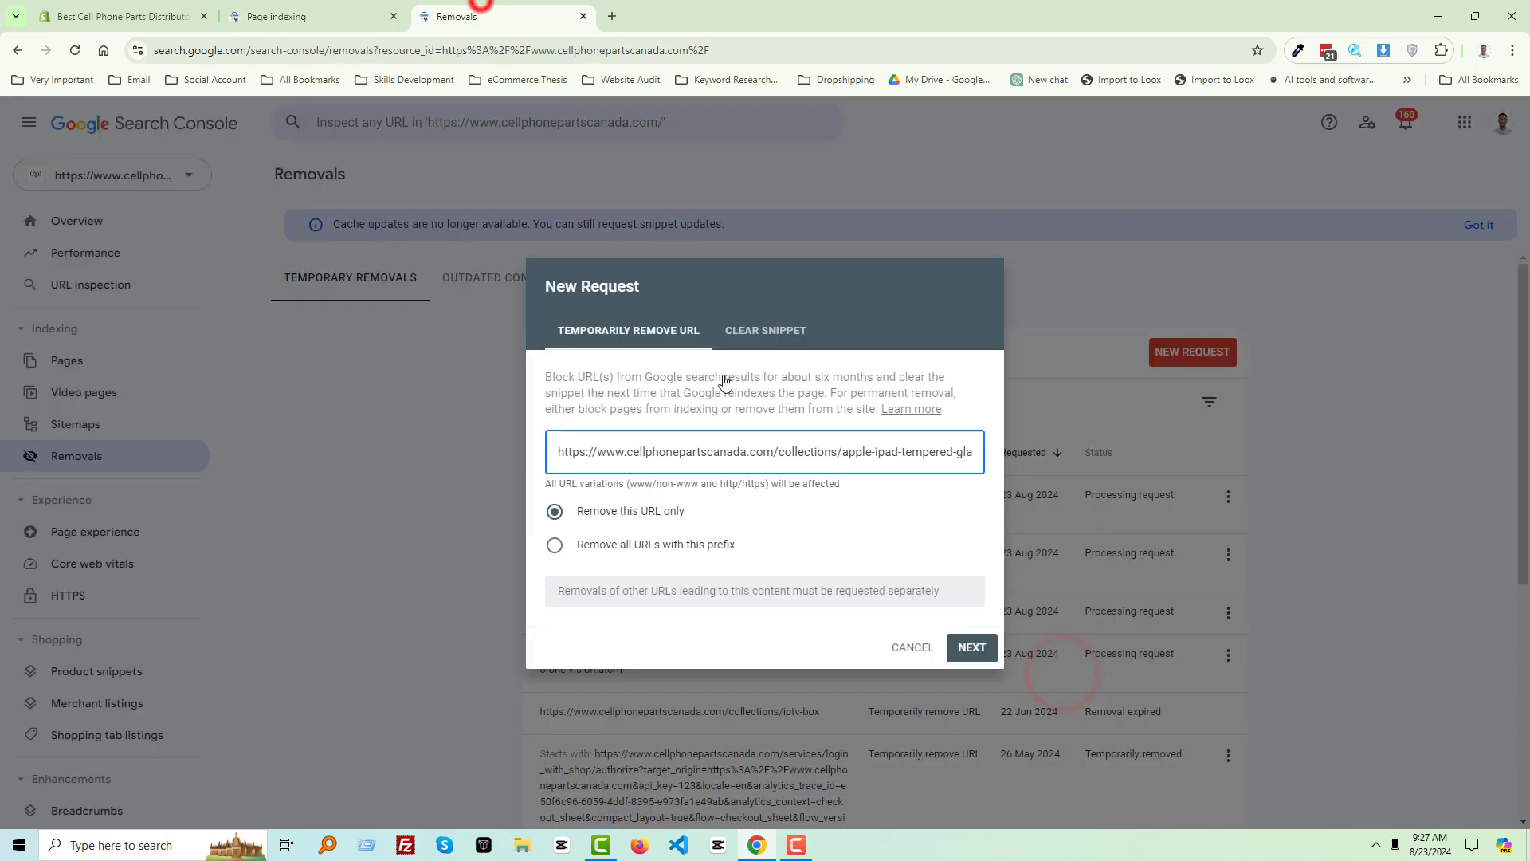
triple_click(734, 450)
key("ctrl+v")
left_click(970, 647)
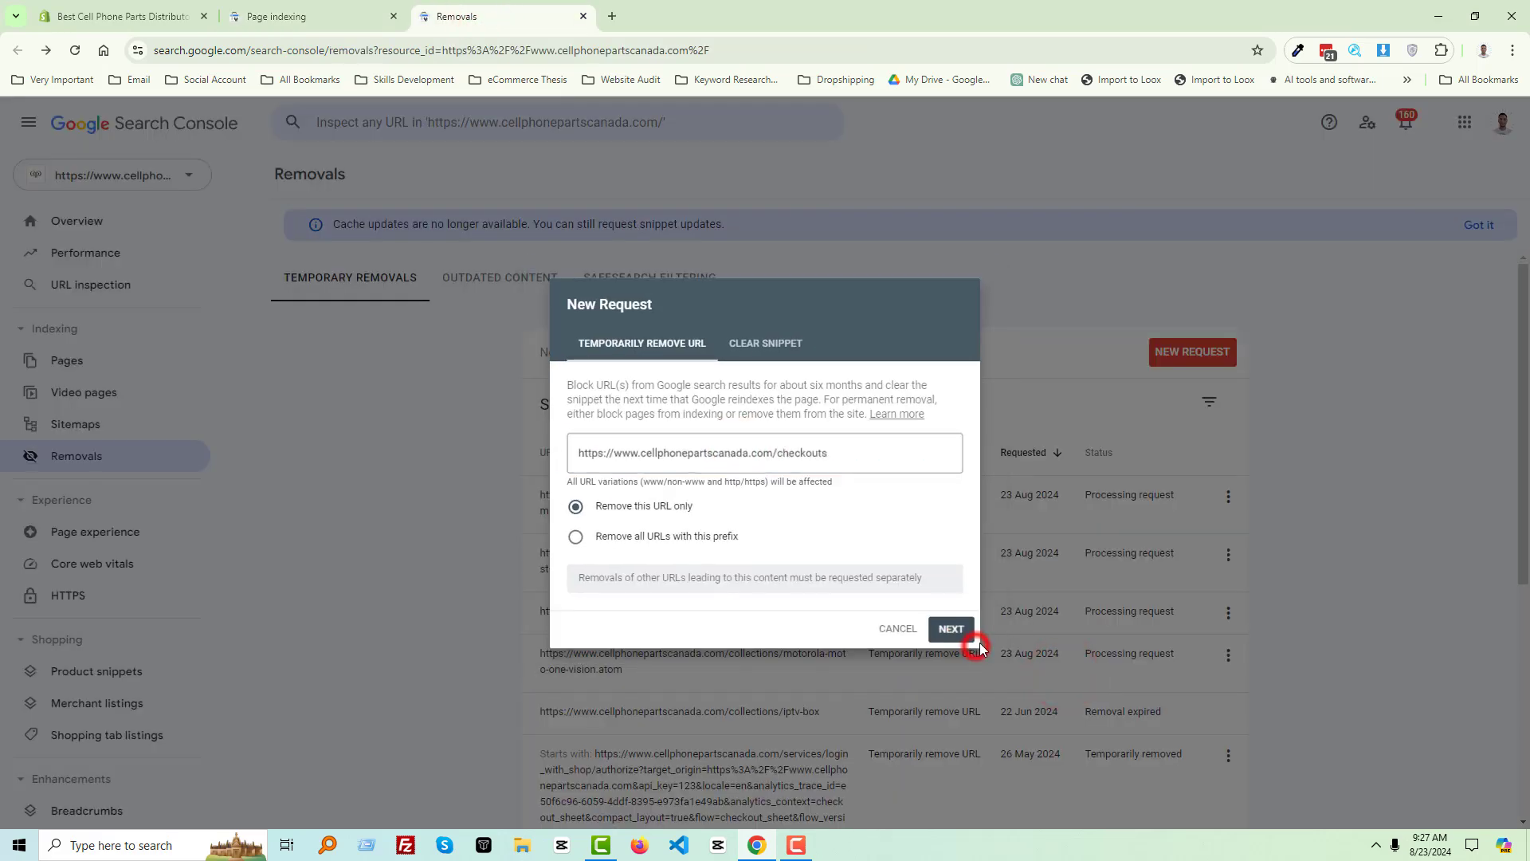
left_click(932, 548)
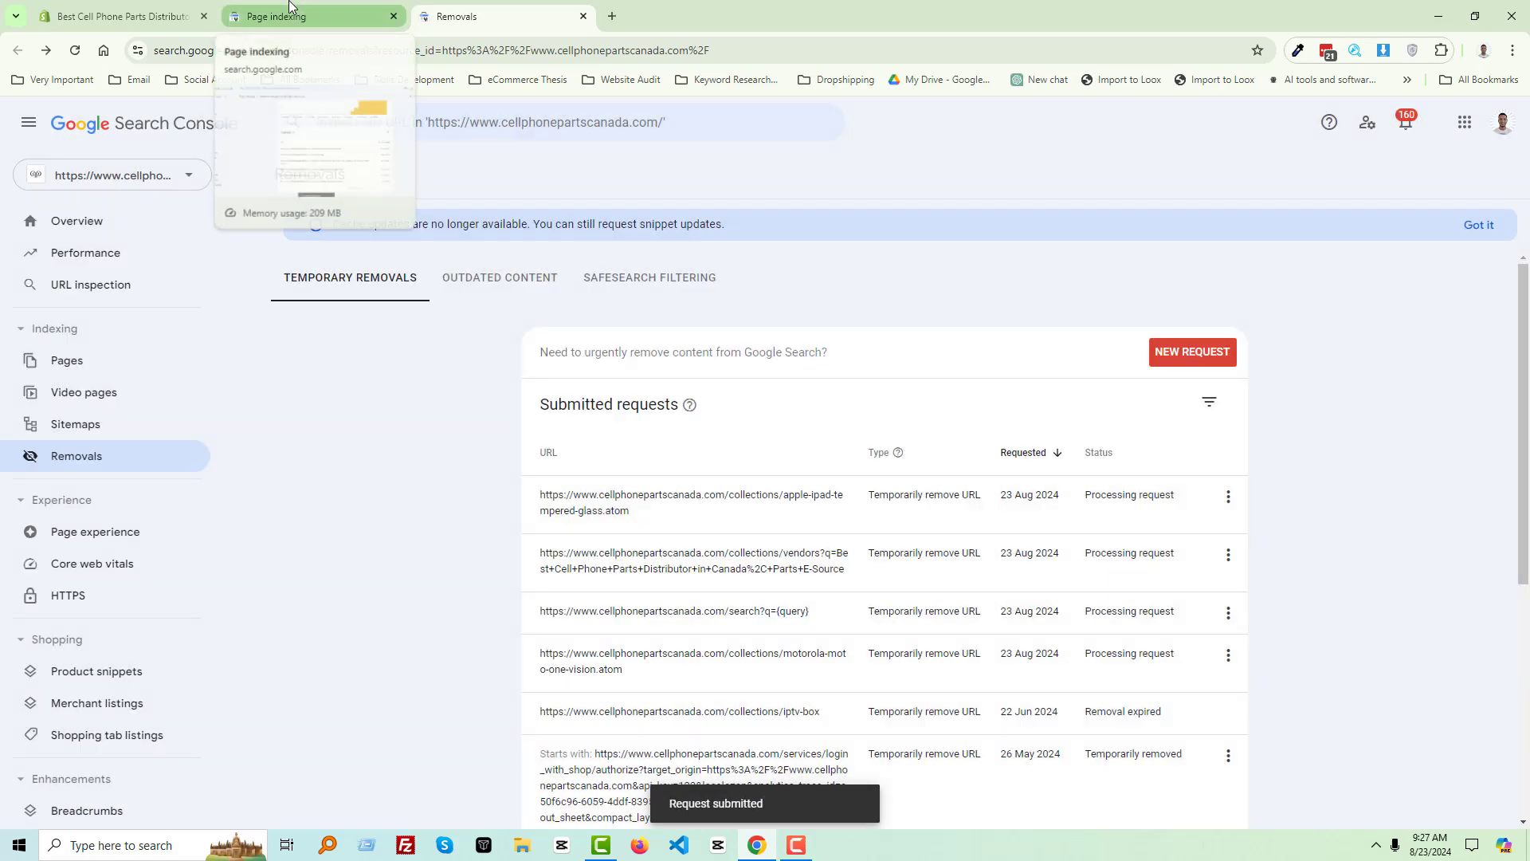
Submit a temporary removal request for the samsung-galaxy-a54-a546.atom URL
left_click(289, 11)
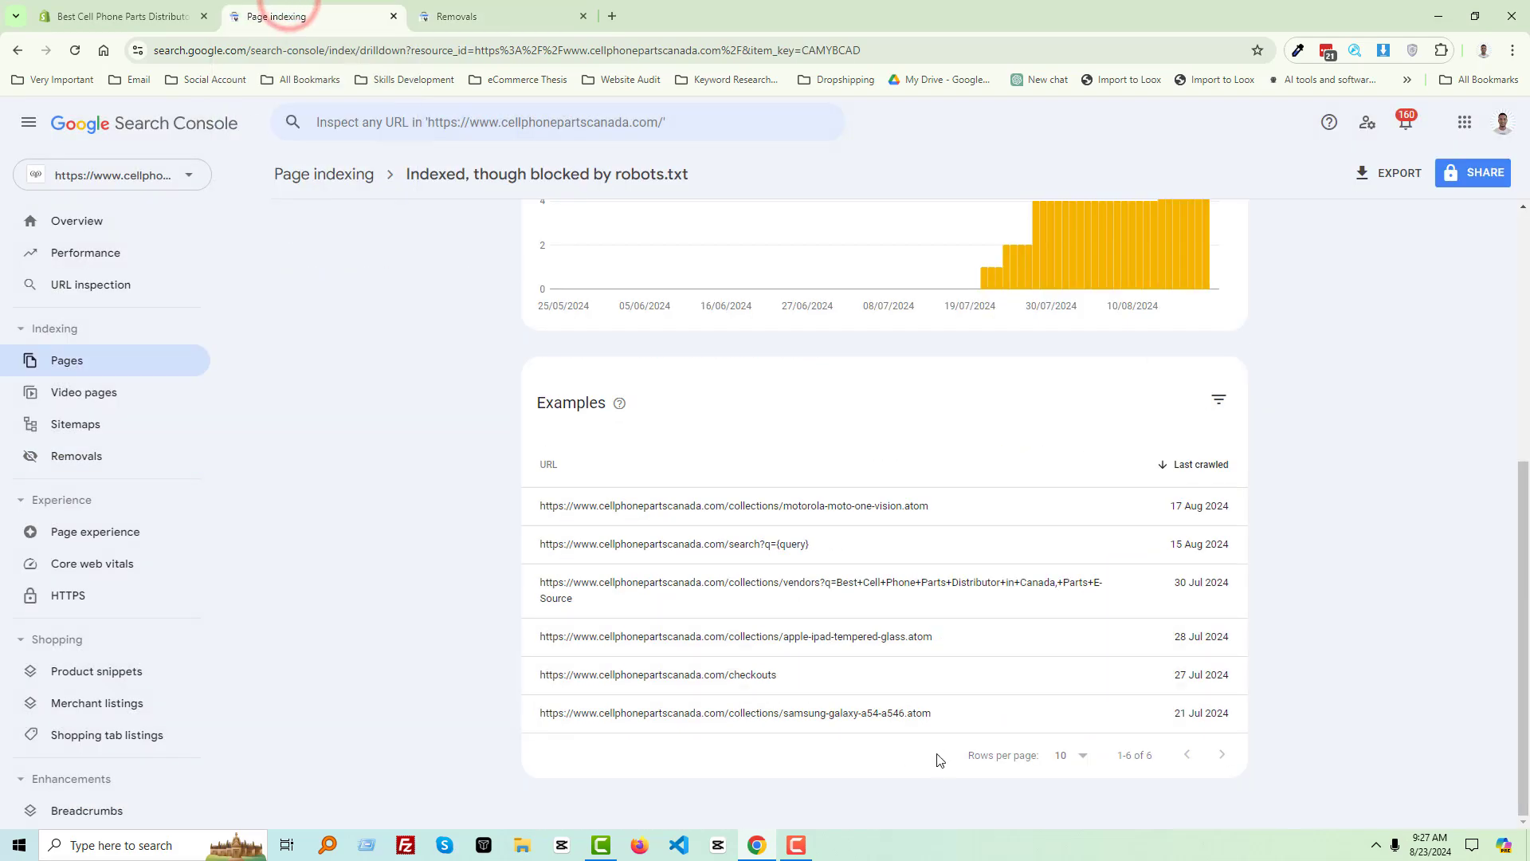
left_click(1065, 713)
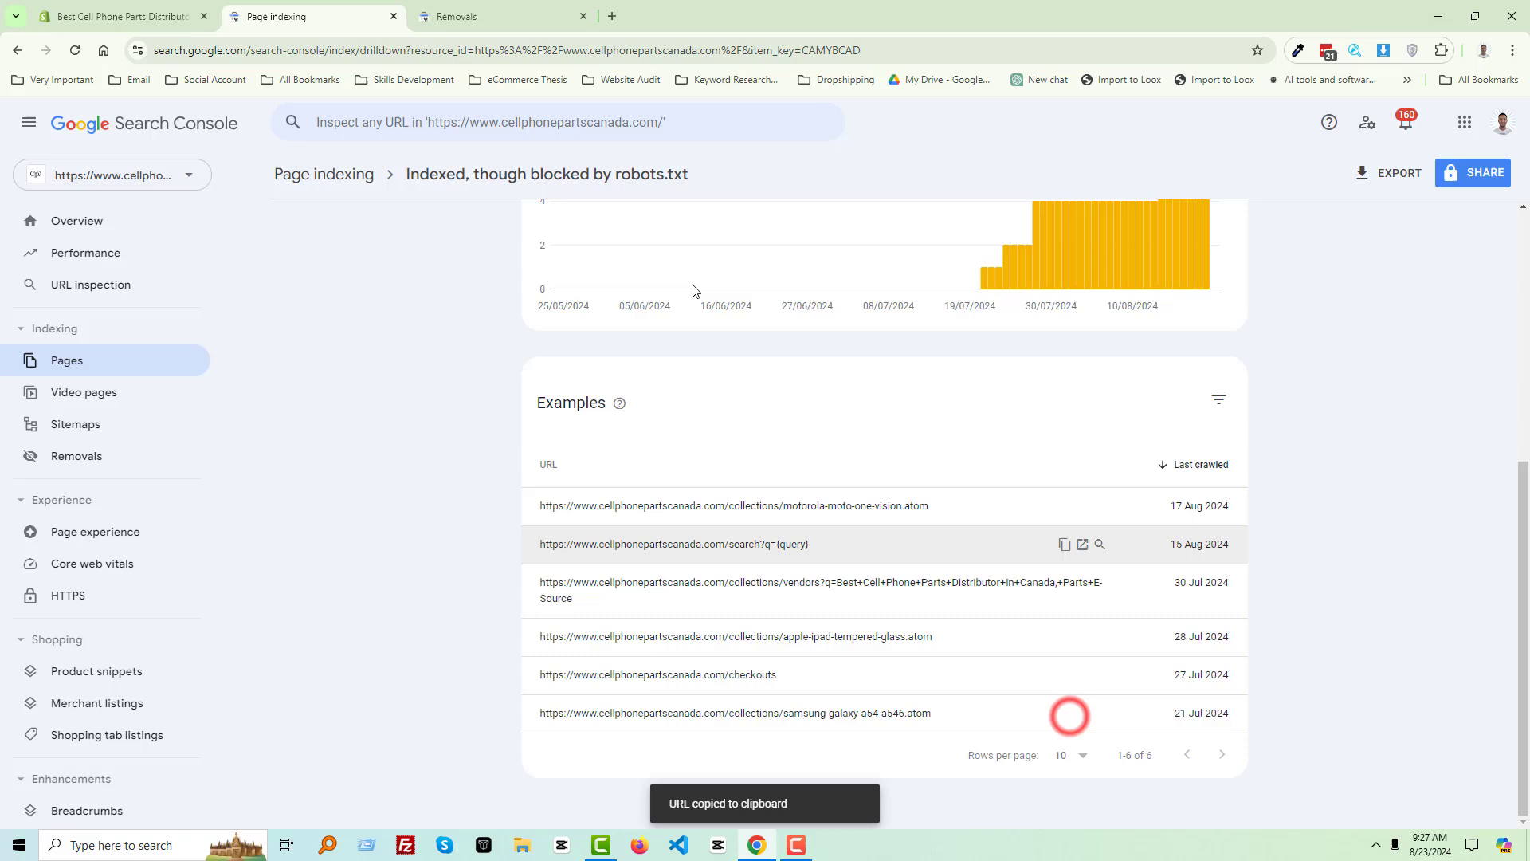
left_click(502, 14)
left_click(1186, 351)
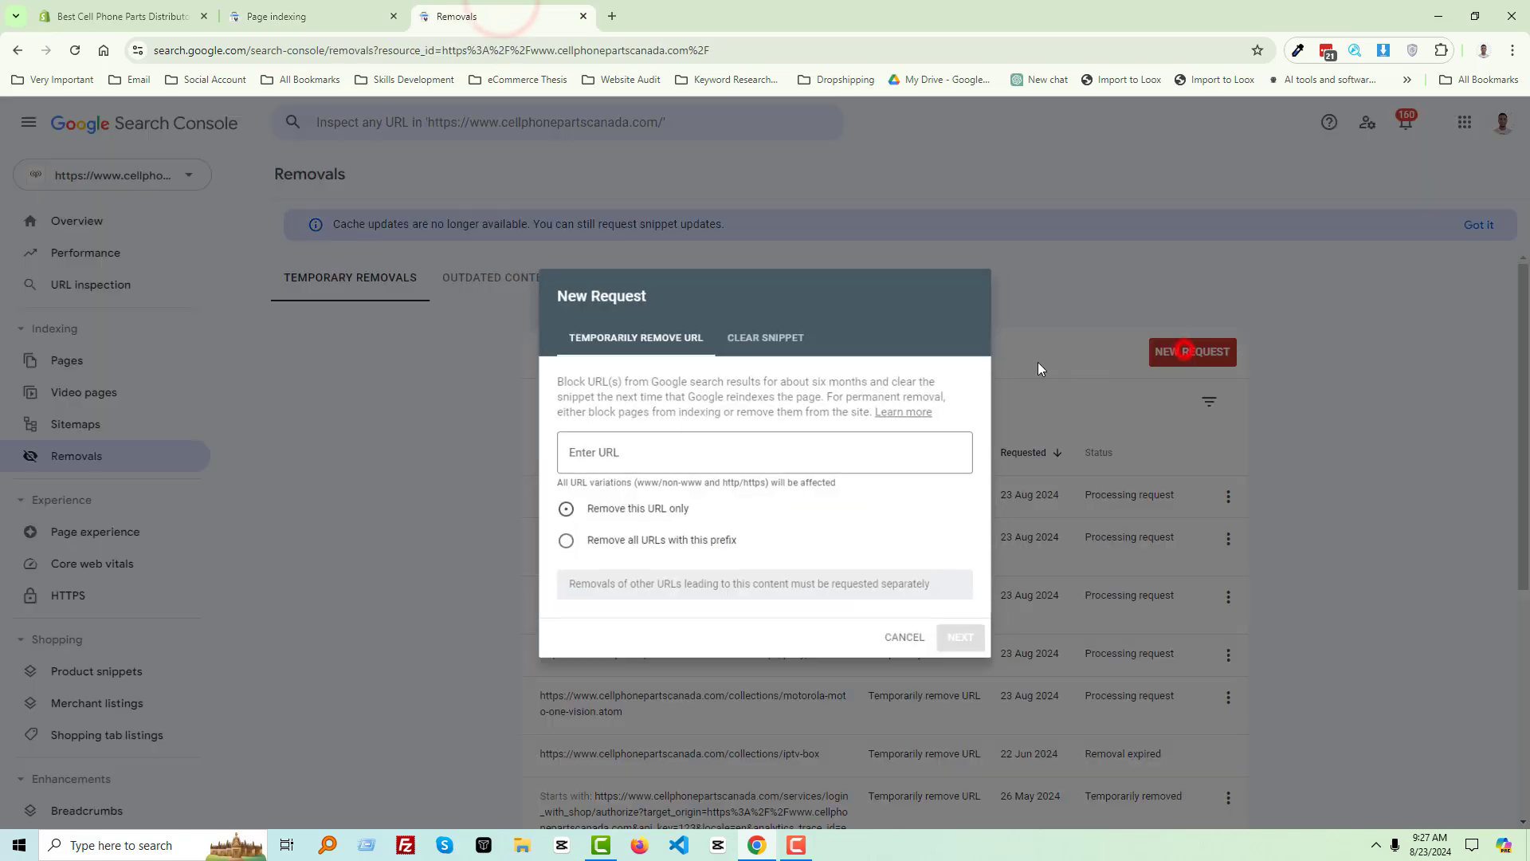
left_click(752, 444)
key("ctrl+v")
left_click(982, 649)
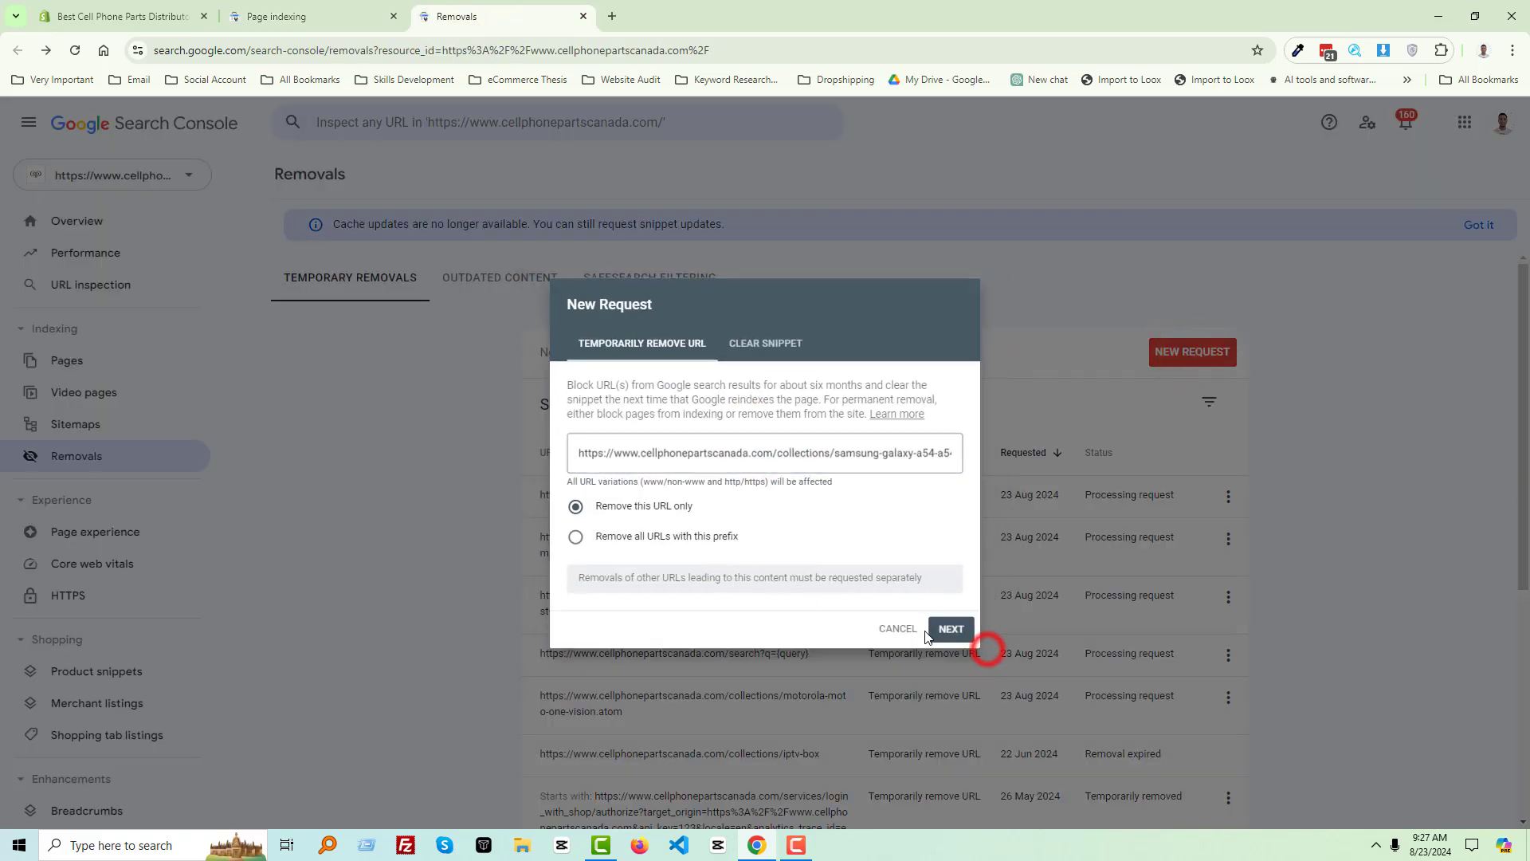
left_click(941, 554)
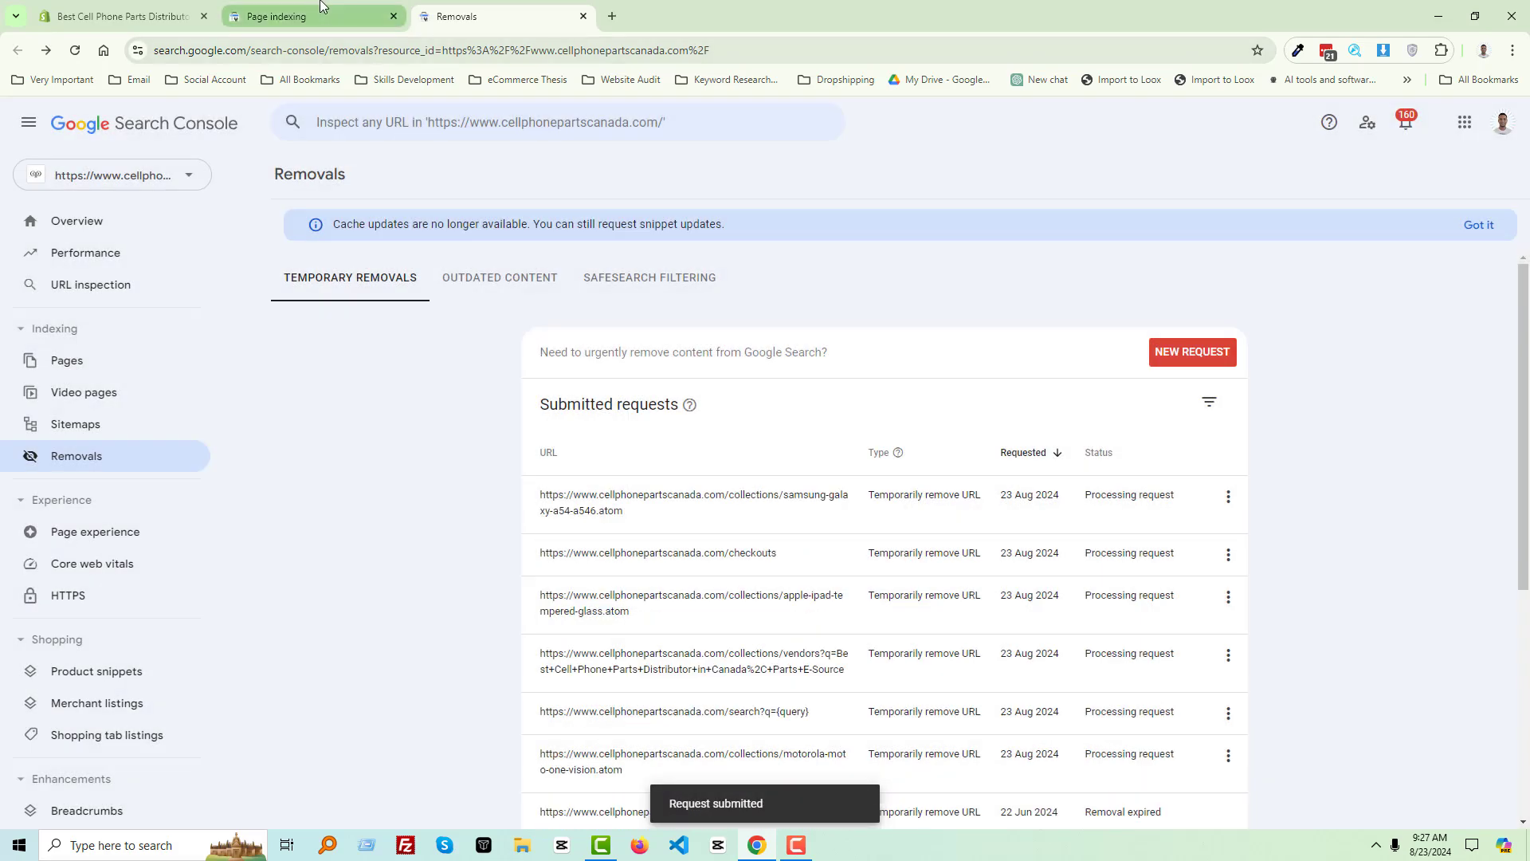
left_click(320, 6)
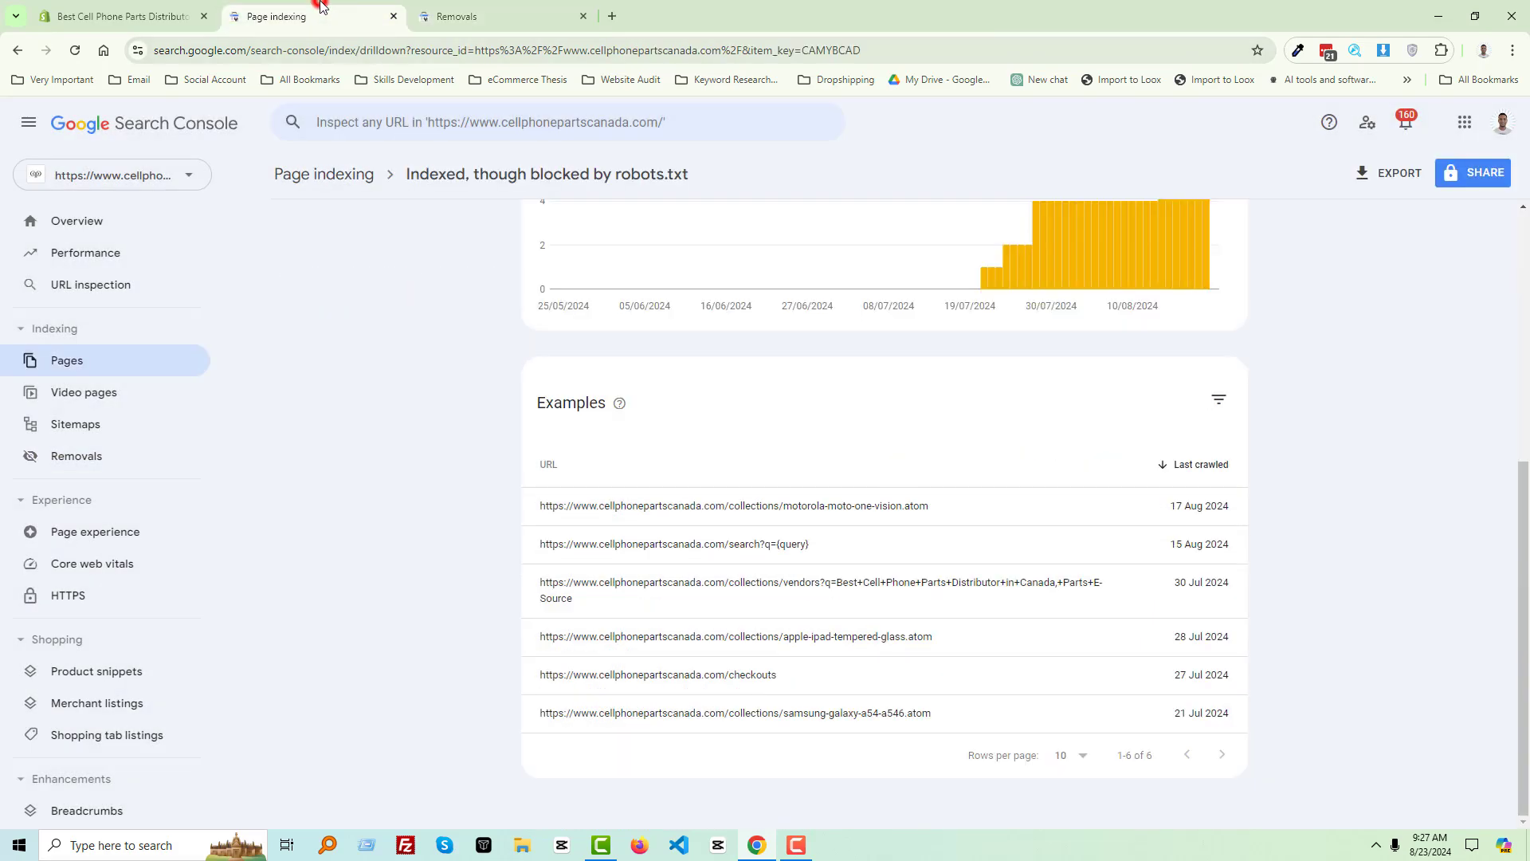
Start Validate Fix on the 'Indexed, though blocked by robots.txt' issue with 6 affected pages
left_click(326, 512)
scroll(801, 585, "up", 5)
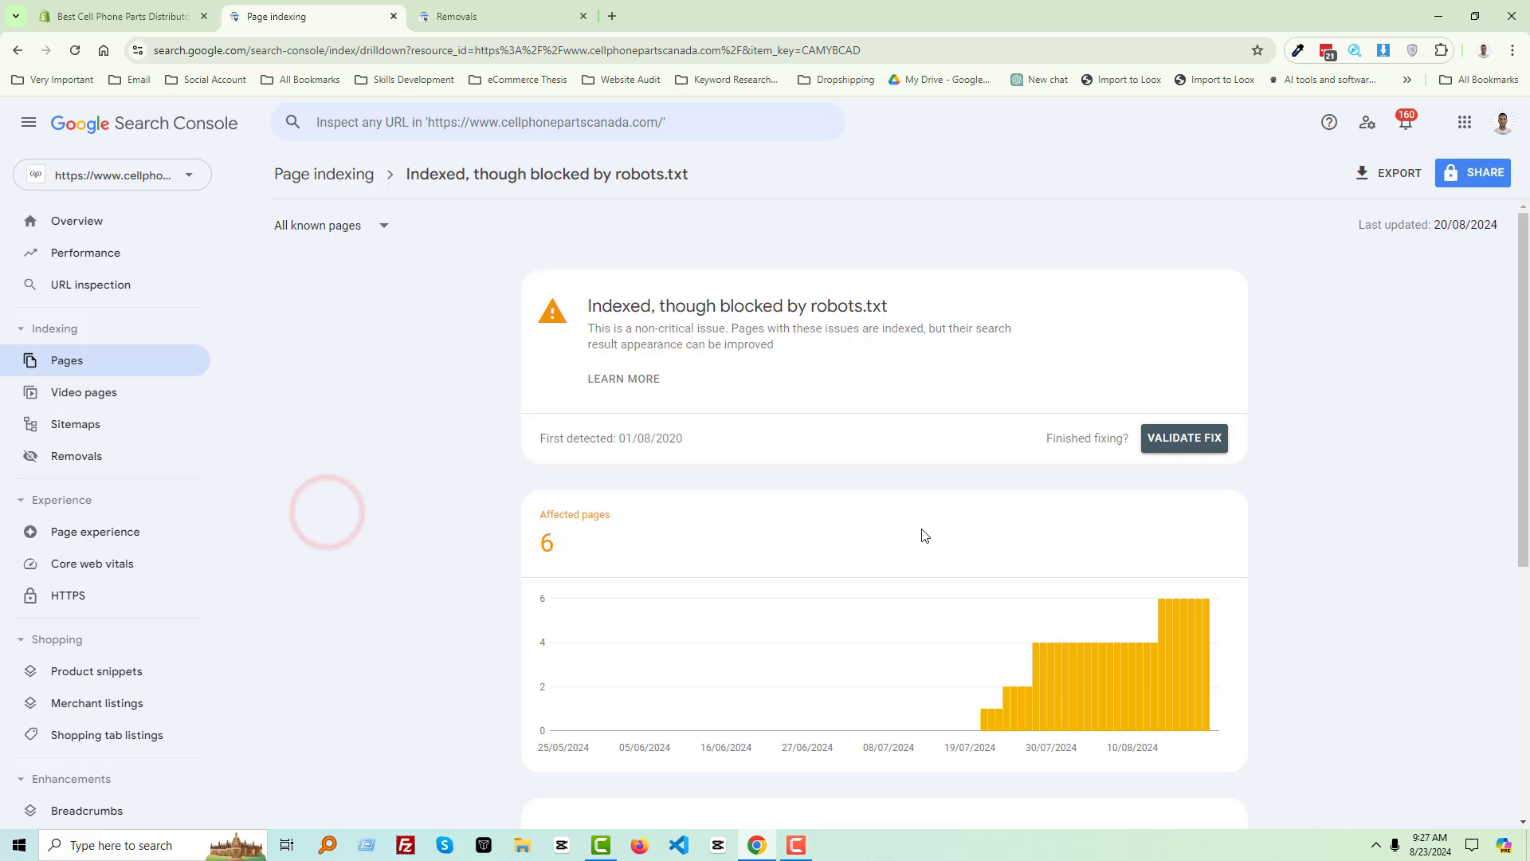
left_click(1211, 444)
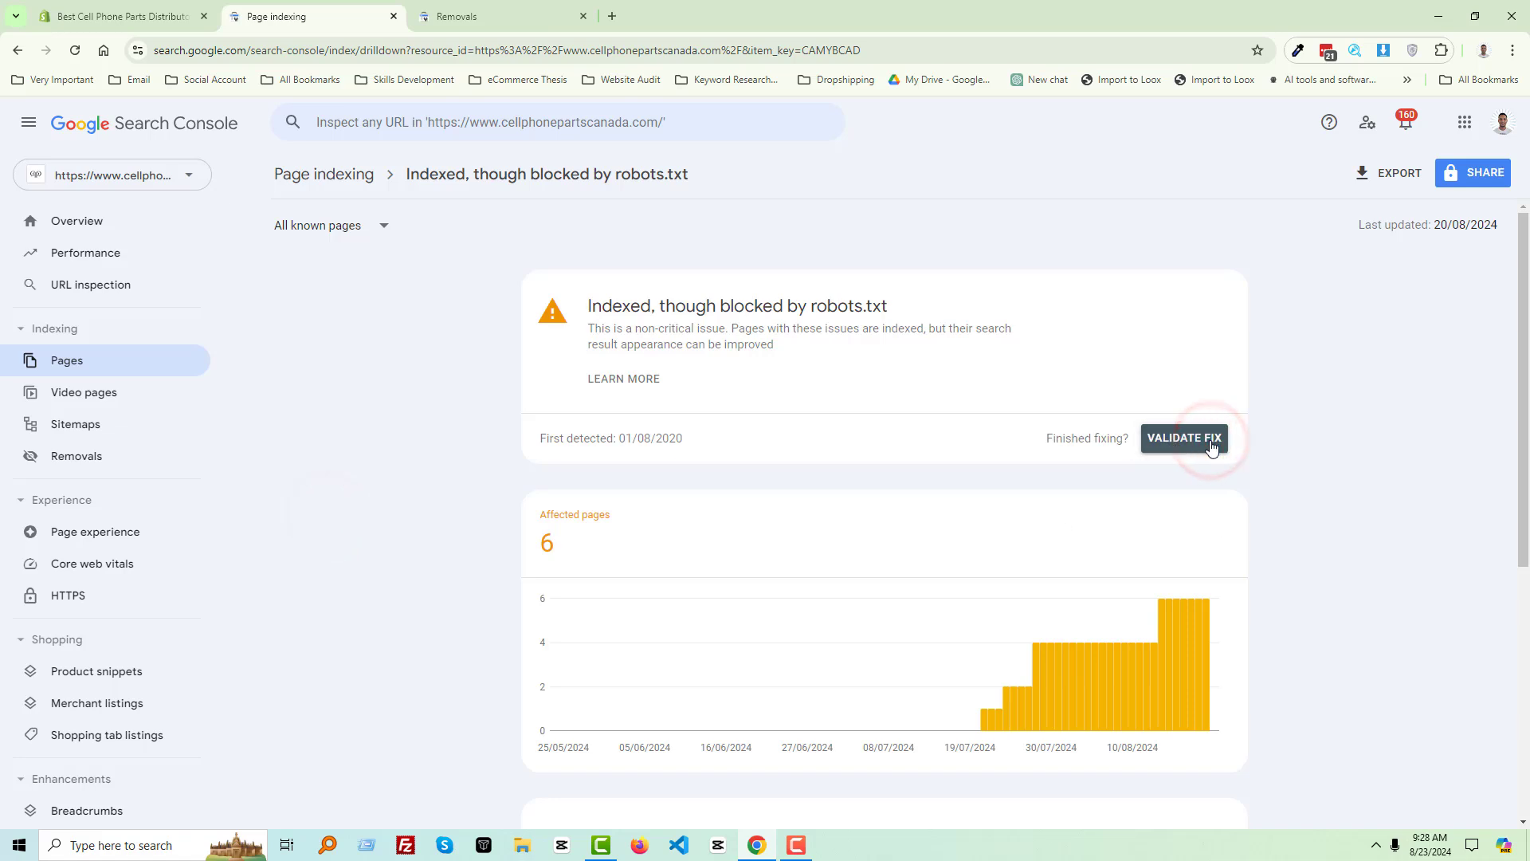